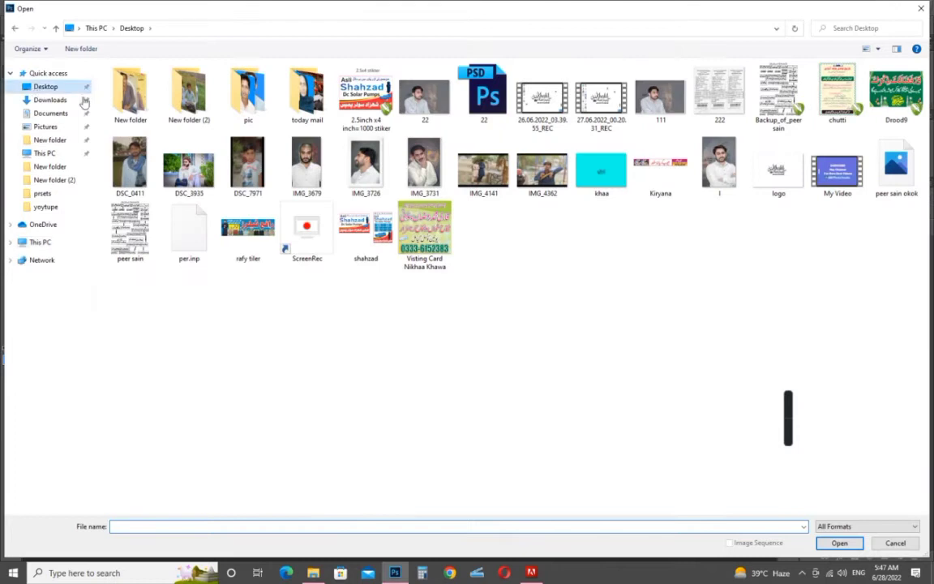
# - Open the DSC_0411 photo from the Desktop and look over the face and the full portrait
pyautogui.doubleClick(136, 161)
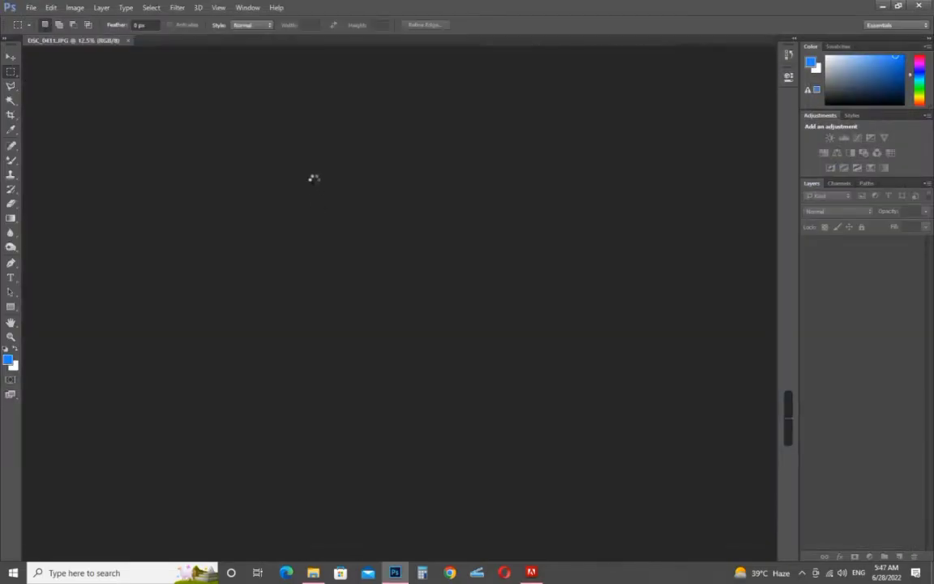
pyautogui.hotkey('ctrl', '+')
pyautogui.hotkey('ctrl', '+')
pyautogui.hotkey('ctrl', '+')
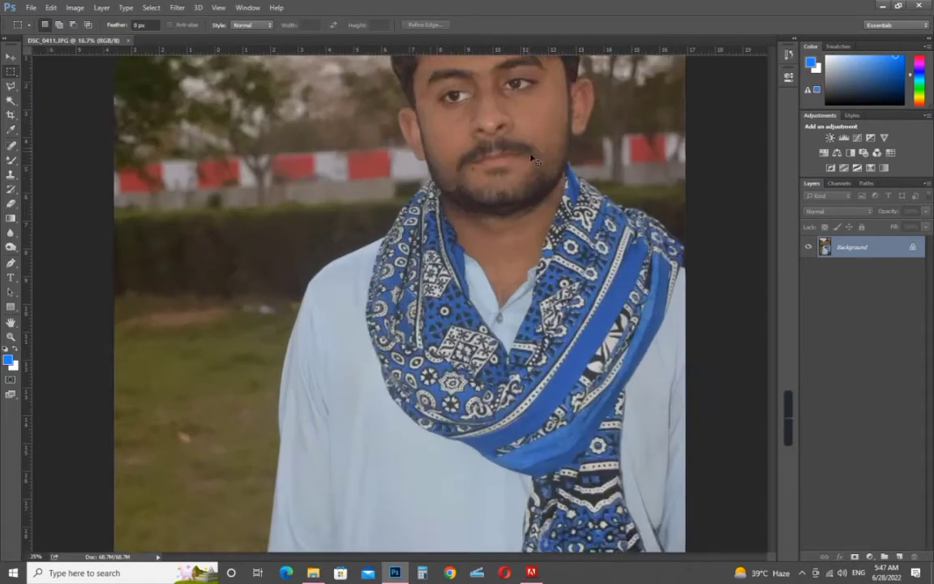
pyautogui.moveTo(523, 167); pyautogui.dragTo(410, 371)
pyautogui.hotkey('ctrl', '-')
pyautogui.hotkey('ctrl', '-')
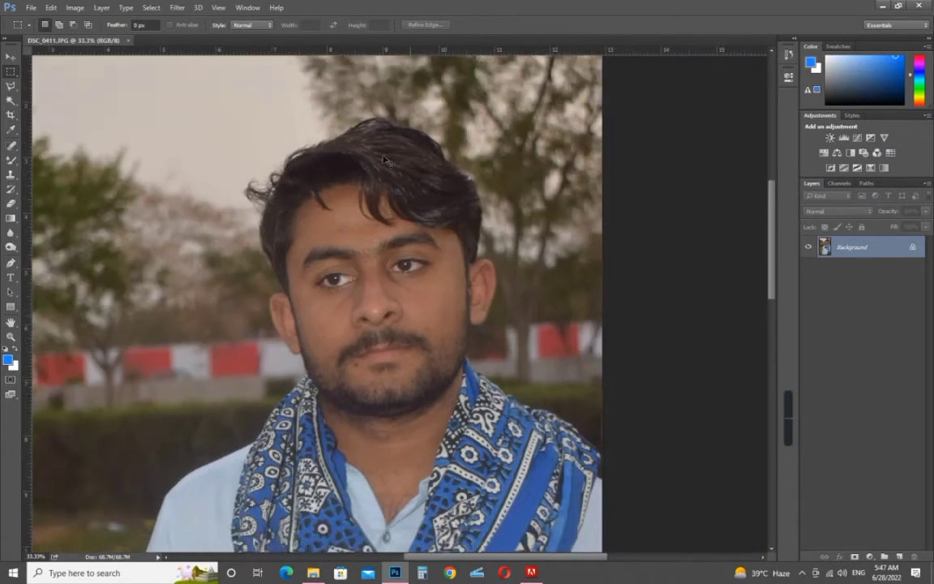
pyautogui.hotkey('ctrl', '-')
# - In the Camera Raw filter, set Exposure +0.50, Contrast +28, Highlights -28, Shadows +25, Whites +40, Blacks -27, Clarity +9, Vibrance +12, and slightly raise Saturation
pyautogui.click(177, 8)
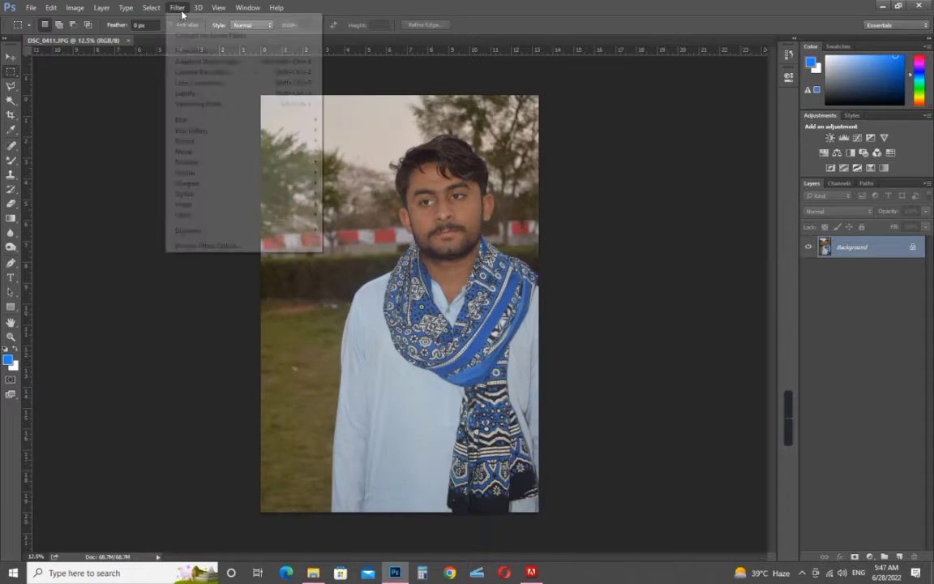
pyautogui.click(188, 69)
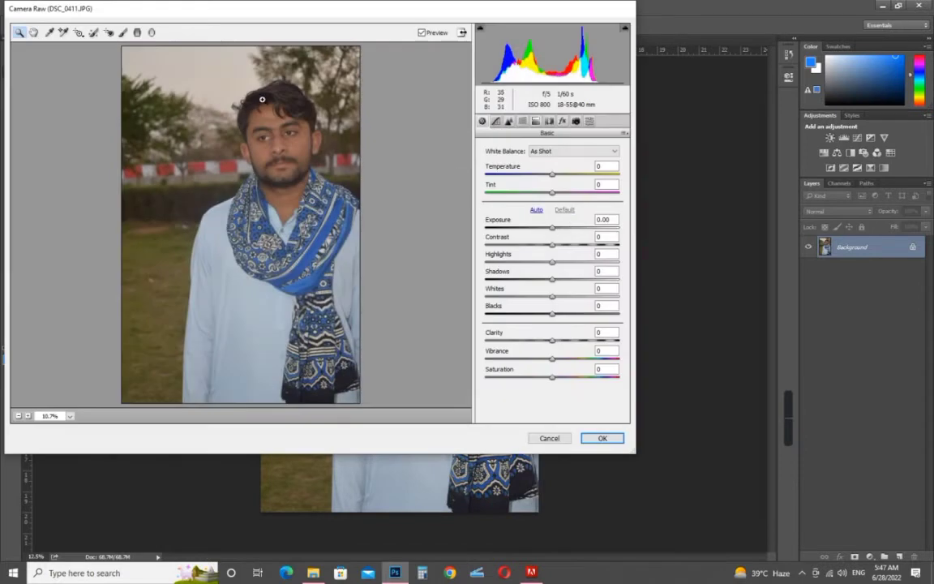
pyautogui.click(265, 101)
pyautogui.moveTo(552, 229); pyautogui.dragTo(557, 380)
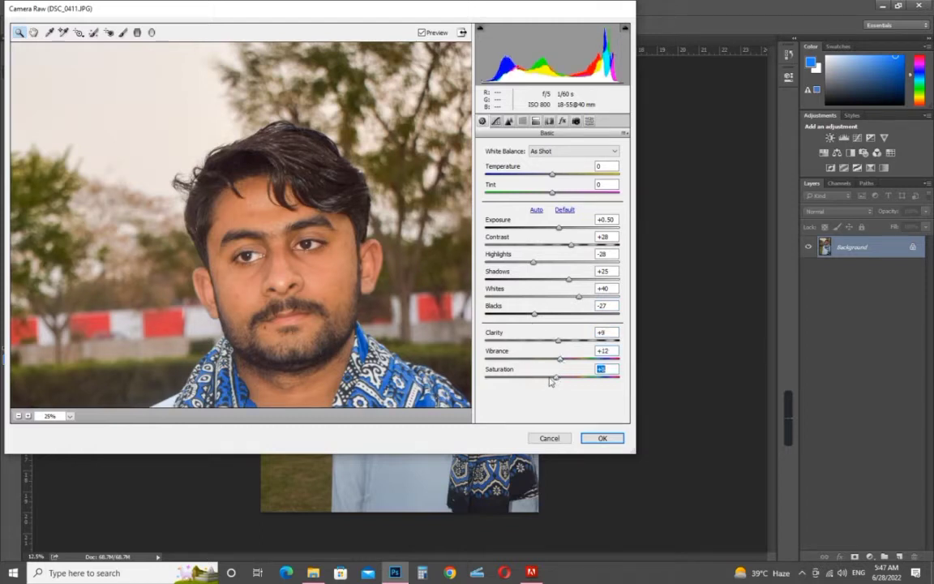
# - Slightly raise the luminance of the Oranges in the HSL adjustments and apply the Camera Raw filter
pyautogui.click(522, 121)
pyautogui.click(513, 163)
pyautogui.moveTo(552, 218)
pyautogui.mouseDown()
pyautogui.moveTo(536, 217)
pyautogui.moveTo(566, 200)
pyautogui.moveTo(590, 204)
pyautogui.moveTo(562, 221)
pyautogui.mouseUp()
pyautogui.click(549, 163)
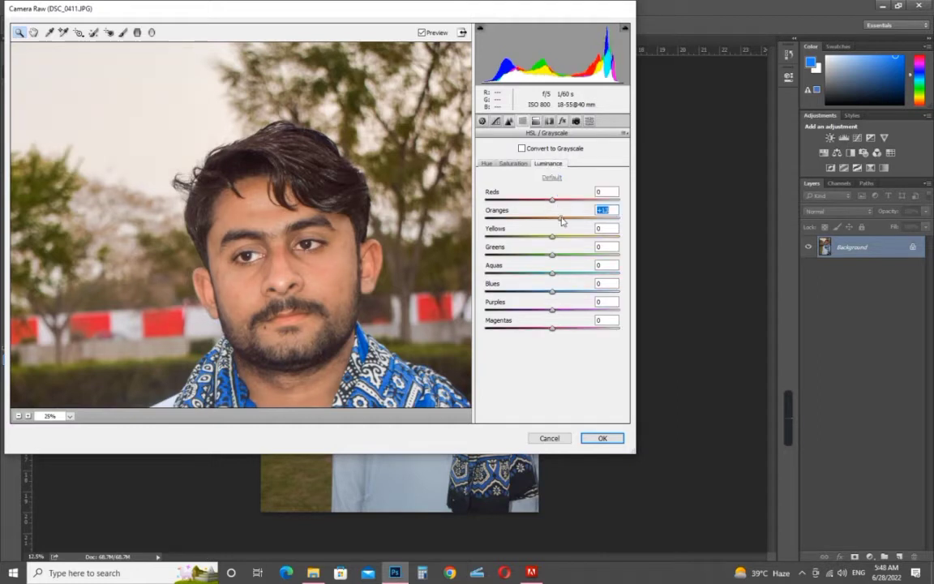
pyautogui.click(602, 438)
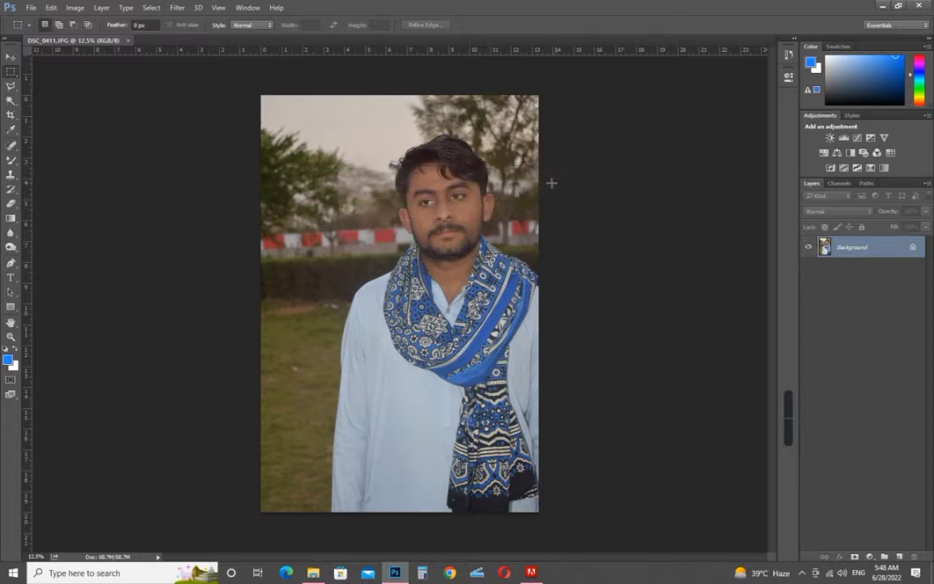
# - Choose the Mixer Brush for retouching the face and set its Wet value to 16%
pyautogui.hotkey('ctrl', '+')
pyautogui.hotkey('ctrl', '+')
pyautogui.hotkey('ctrl', '+')
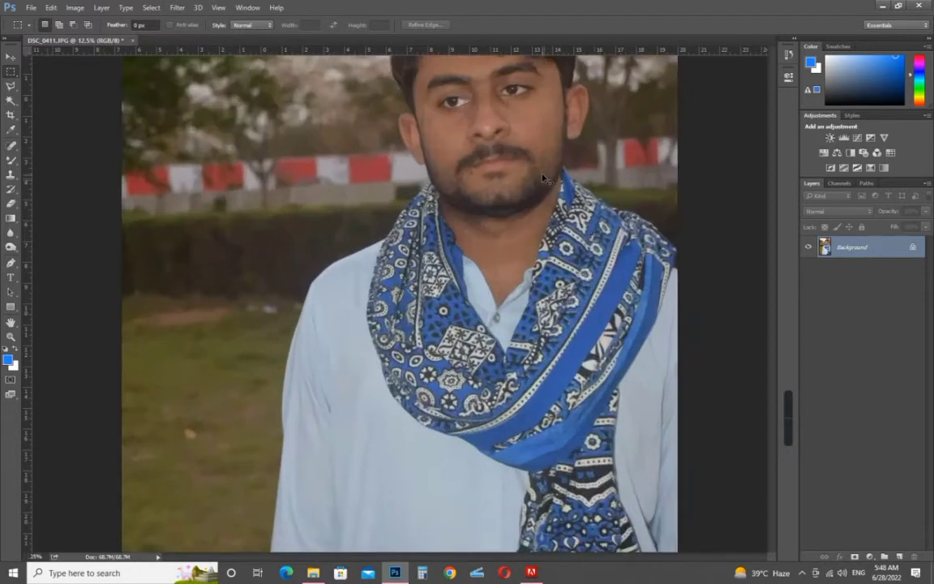
pyautogui.moveTo(537, 152); pyautogui.dragTo(396, 395)
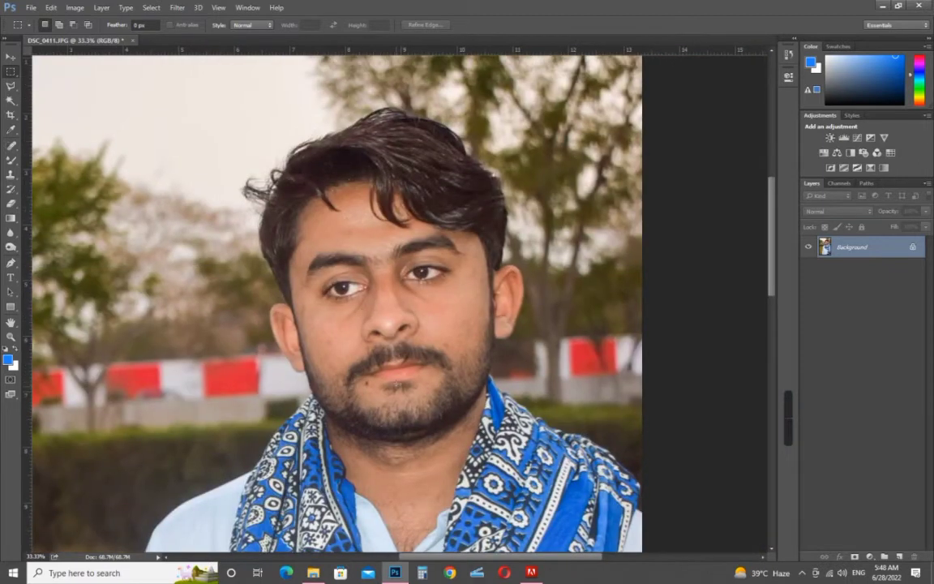
pyautogui.press('b')
pyautogui.hotkey('ctrl', '+')
pyautogui.hotkey('ctrl', '+')
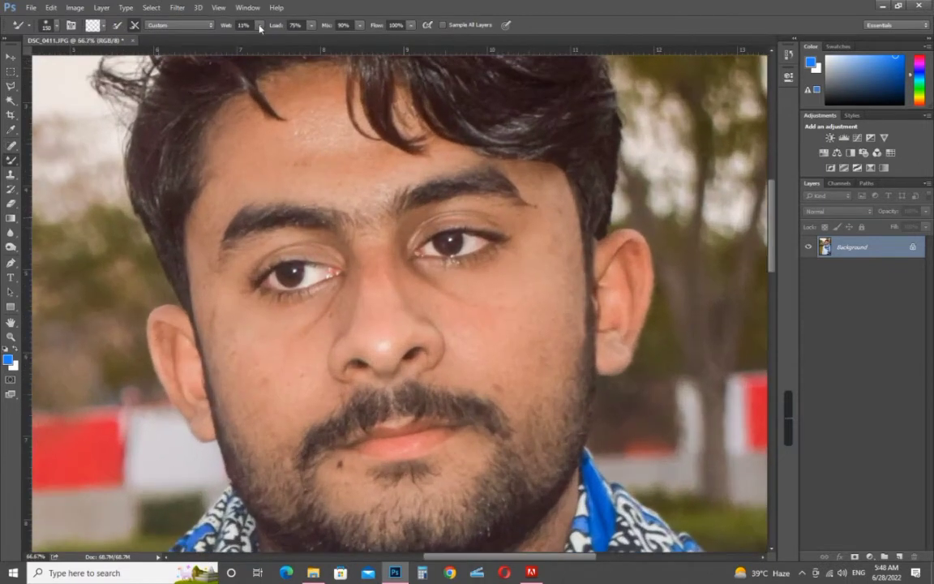
pyautogui.click(259, 25)
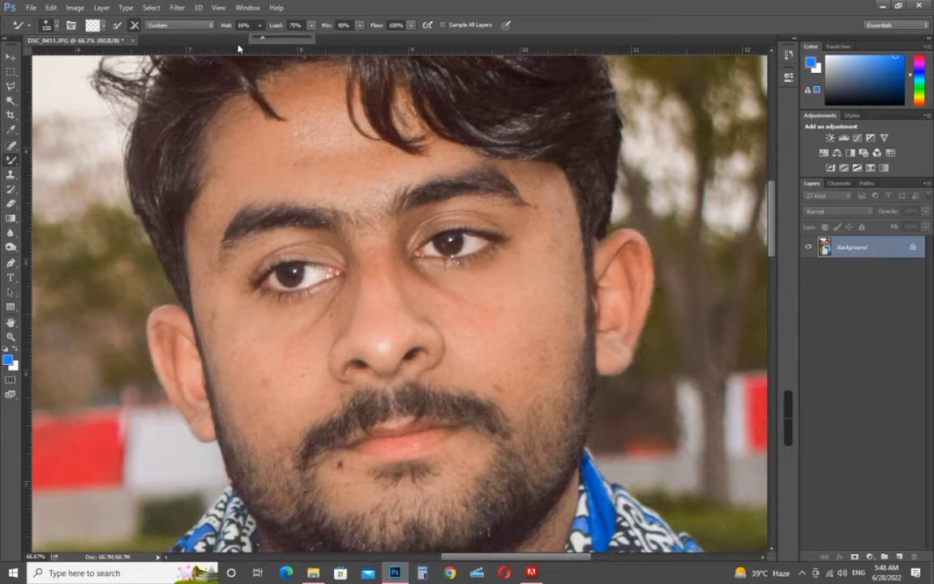
pyautogui.click(10, 160)
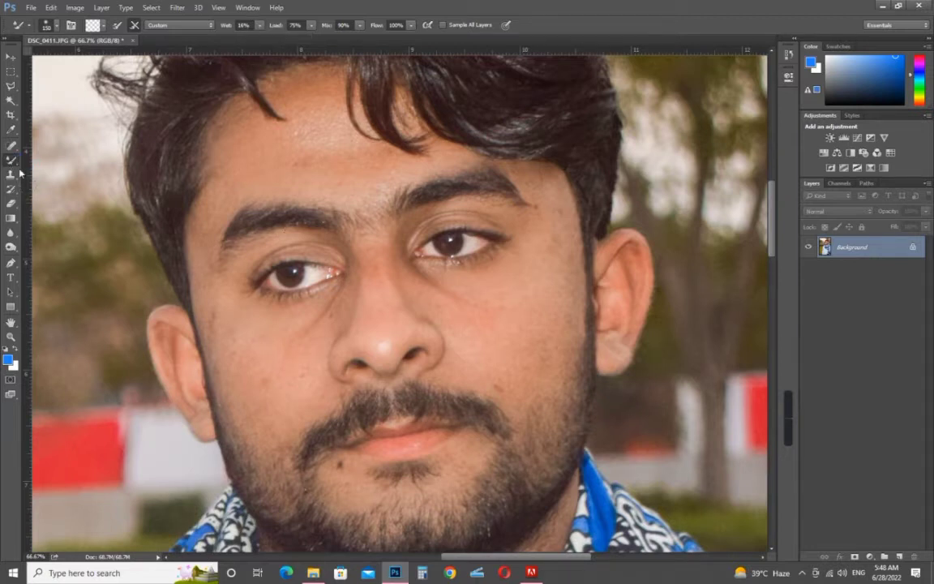
# - Smooth the skin on the nose and beneath the eye on the image's right side with the Mixer Brush
pyautogui.hotkey('ctrl', '+')
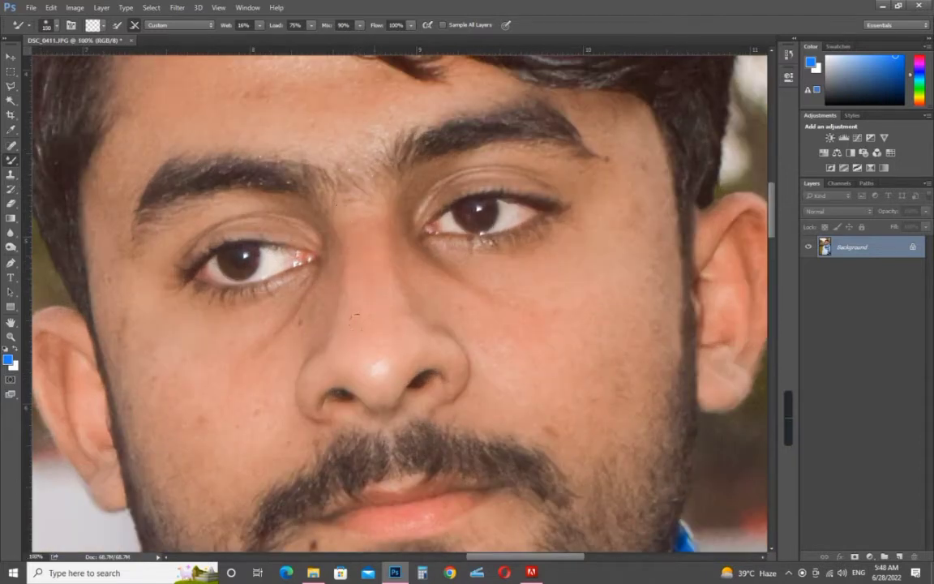
pyautogui.press('[')
pyautogui.press('[')
pyautogui.moveTo(381, 267)
pyautogui.mouseDown()
pyautogui.moveTo(478, 284)
pyautogui.moveTo(328, 340)
pyautogui.moveTo(258, 339)
pyautogui.mouseUp()
pyautogui.press('space')
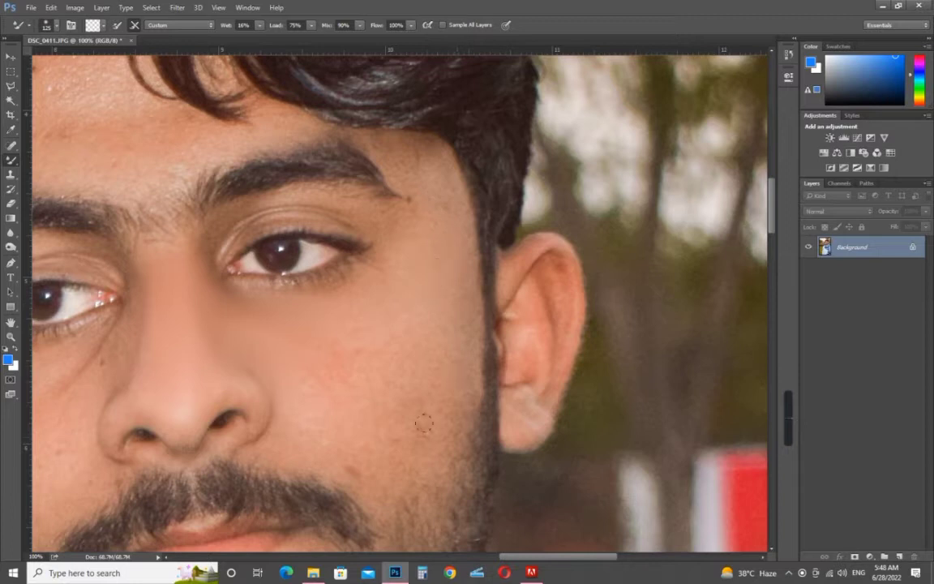
# - Blend away the blemishes on the right-hand cheek and temple, using a smaller Mixer Brush for the finer areas
pyautogui.moveTo(361, 474); pyautogui.dragTo(344, 467)
pyautogui.press('[')
pyautogui.press('[')
pyautogui.press('[')
pyautogui.press('[')
pyautogui.press('[')
pyautogui.press('[')
pyautogui.press('[')
pyautogui.press('[')
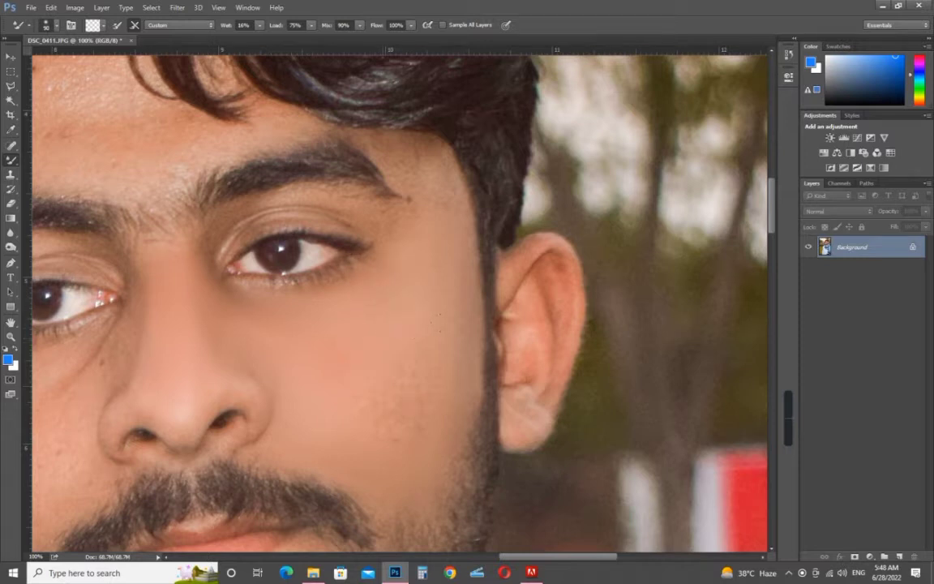
pyautogui.moveTo(339, 334); pyautogui.dragTo(410, 458)
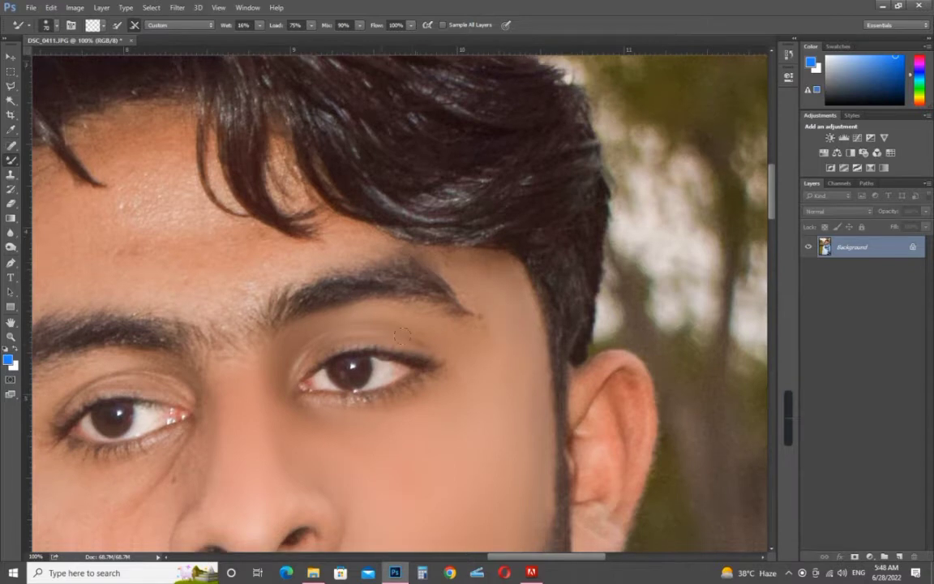
# - Smooth the left-hand cheek and the area under the left-hand eye with the Mixer Brush
pyautogui.hotkey('ctrl', '-')
pyautogui.moveTo(332, 407); pyautogui.dragTo(382, 358)
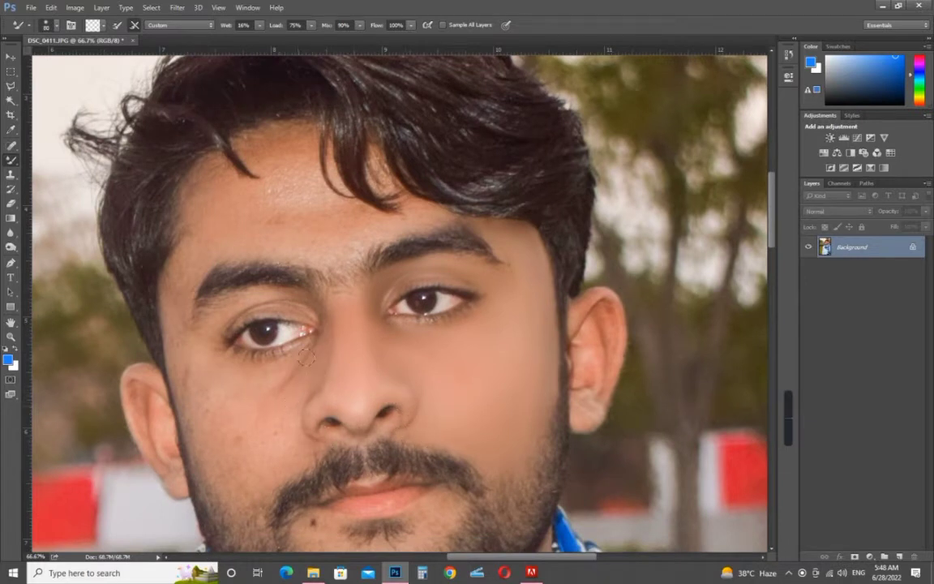
pyautogui.moveTo(195, 435); pyautogui.dragTo(208, 317)
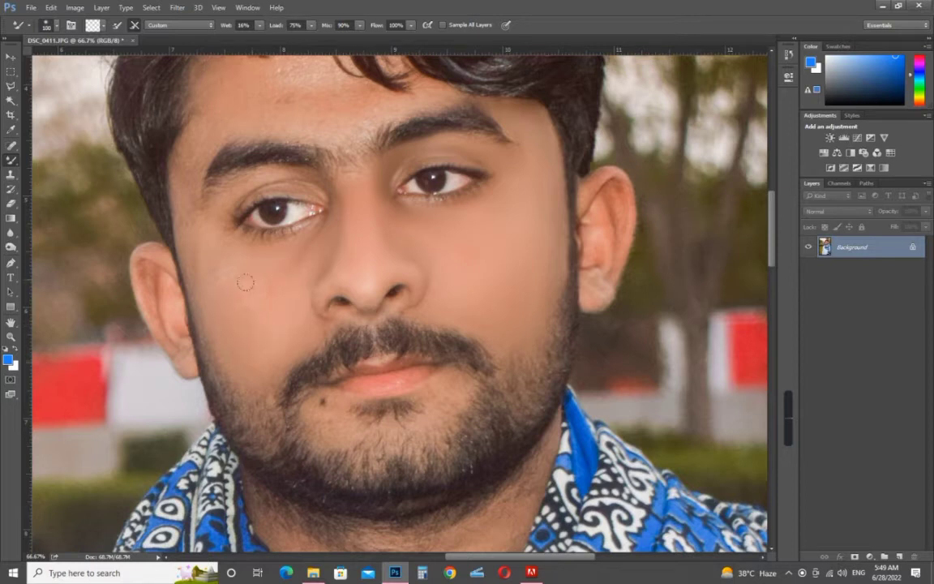
# - Smooth the left-hand temple and the whole forehead up to the hairline, blending out the shiny spots
pyautogui.hotkey('ctrl', '+')
pyautogui.moveTo(373, 352); pyautogui.dragTo(597, 468)
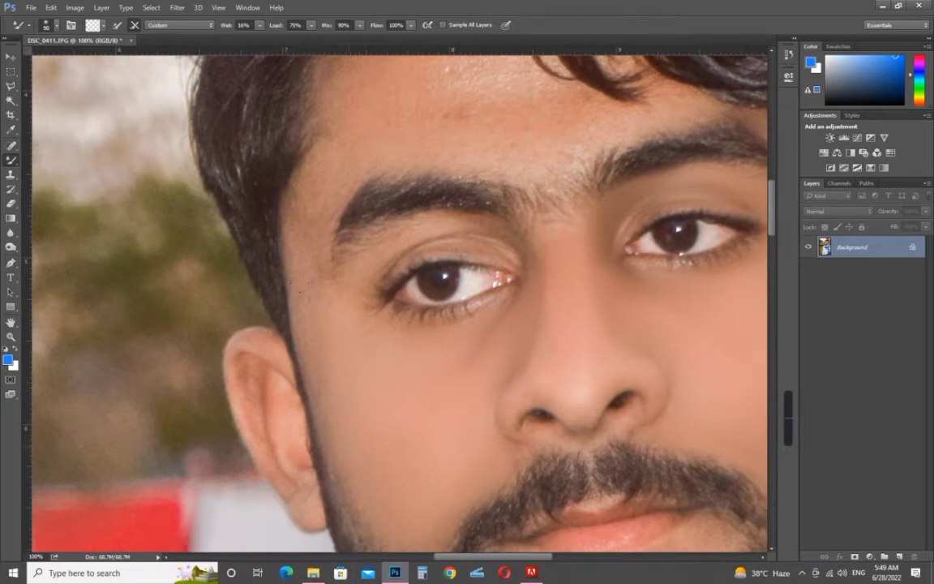
pyautogui.moveTo(278, 297); pyautogui.dragTo(233, 431)
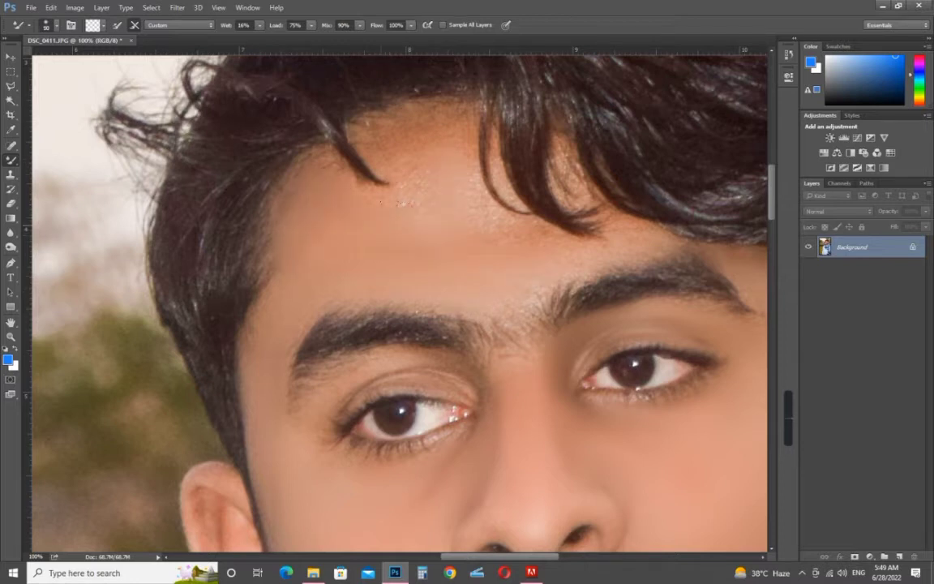
pyautogui.moveTo(355, 130)
pyautogui.mouseDown()
pyautogui.moveTo(434, 121)
pyautogui.moveTo(492, 224)
pyautogui.moveTo(474, 228)
pyautogui.mouseUp()
pyautogui.moveTo(387, 138); pyautogui.dragTo(421, 116)
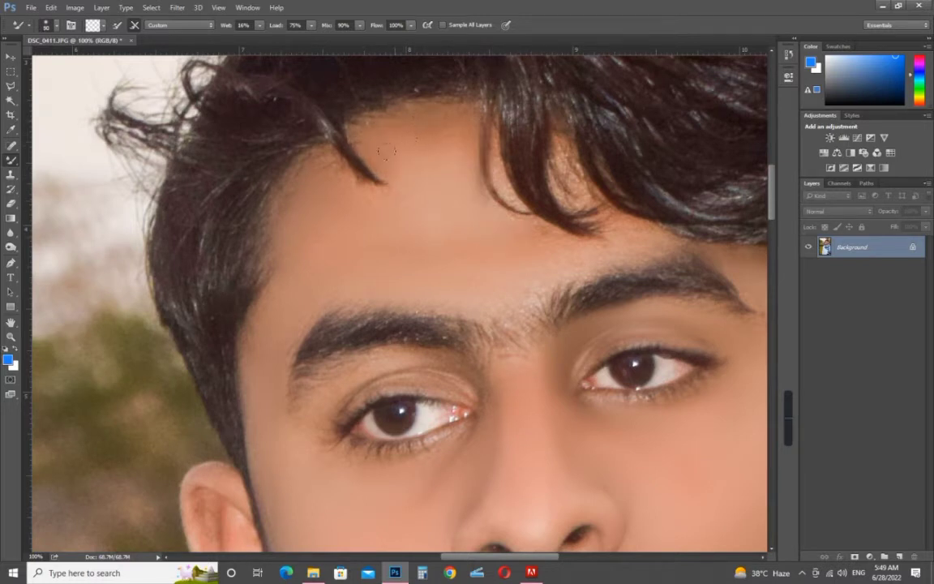
pyautogui.moveTo(429, 228)
pyautogui.mouseDown()
pyautogui.moveTo(346, 237)
pyautogui.moveTo(335, 220)
pyautogui.mouseUp()
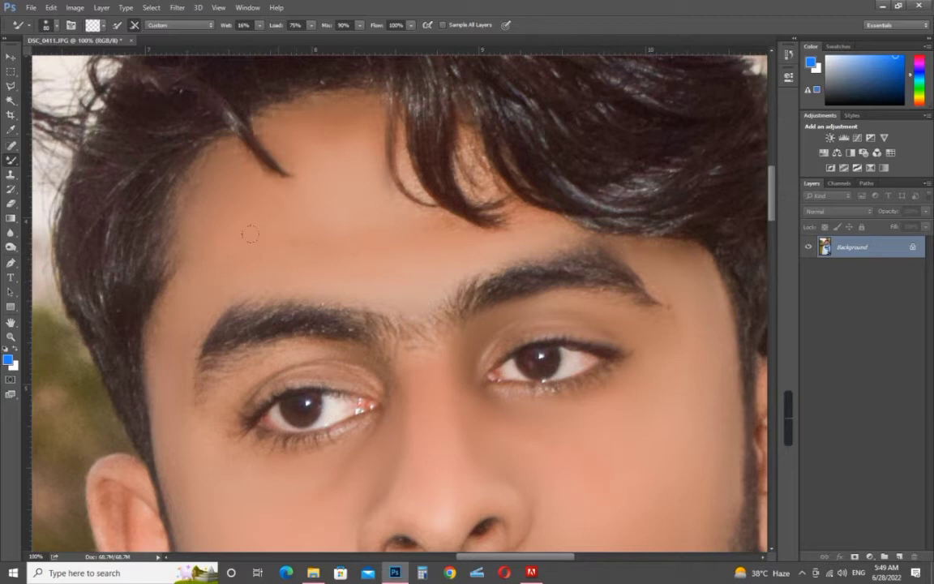
# - Smooth the skin around the mouth and on the ears with the Mixer Brush
pyautogui.hotkey('ctrl', '-')
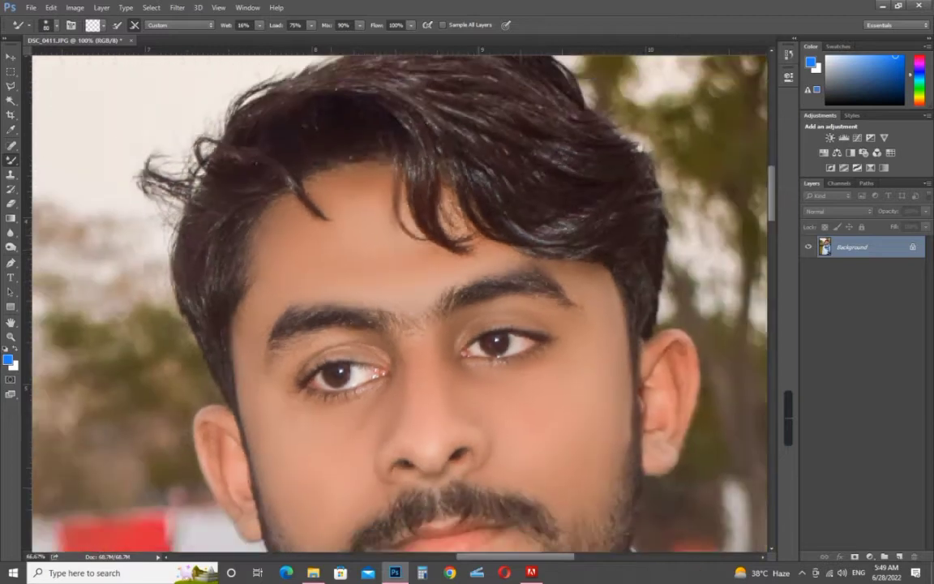
pyautogui.moveTo(502, 367); pyautogui.dragTo(463, 98)
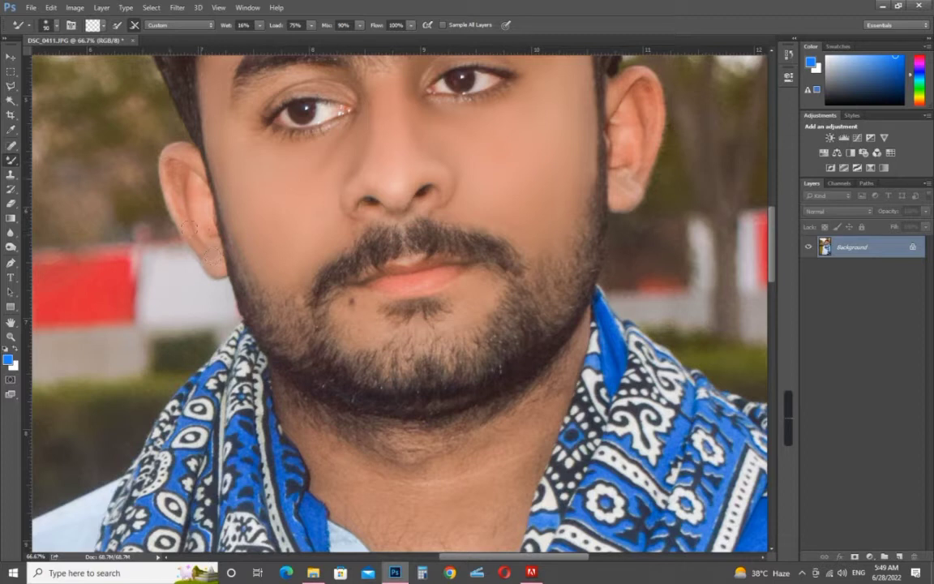
pyautogui.hotkey('ctrl', '-')
pyautogui.hotkey('ctrl', '-')
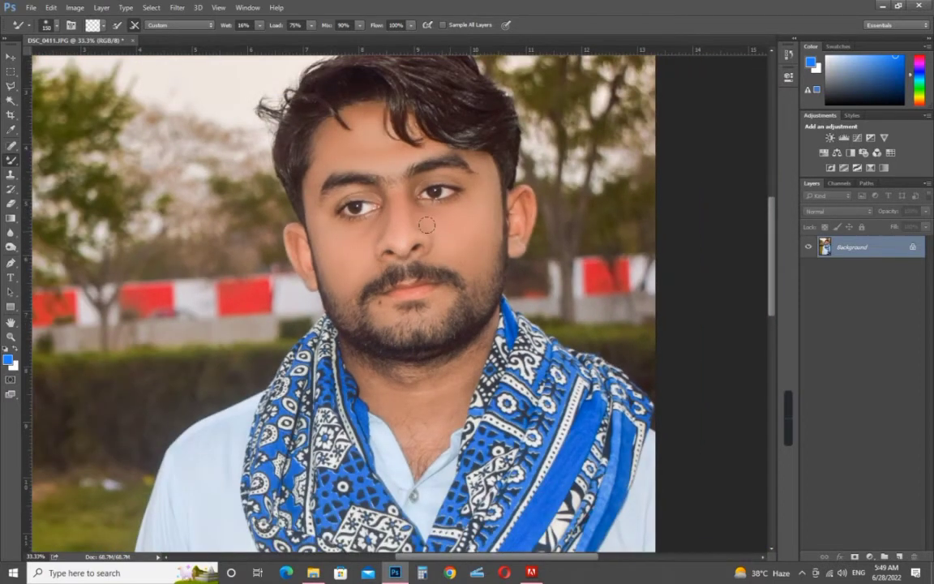
pyautogui.hotkey('ctrl', '-')
pyautogui.moveTo(499, 230)
pyautogui.mouseDown()
pyautogui.moveTo(493, 260)
pyautogui.moveTo(489, 240)
pyautogui.mouseUp()
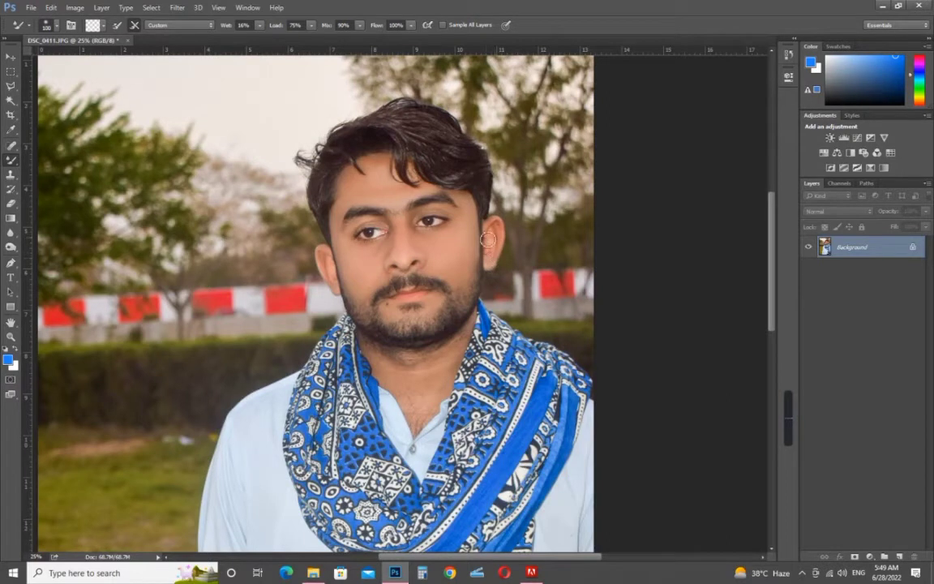
# - Smooth the skin of the neck down to the collar, adjusting the brush size, and check the whole portrait
pyautogui.hotkey('ctrl', '+')
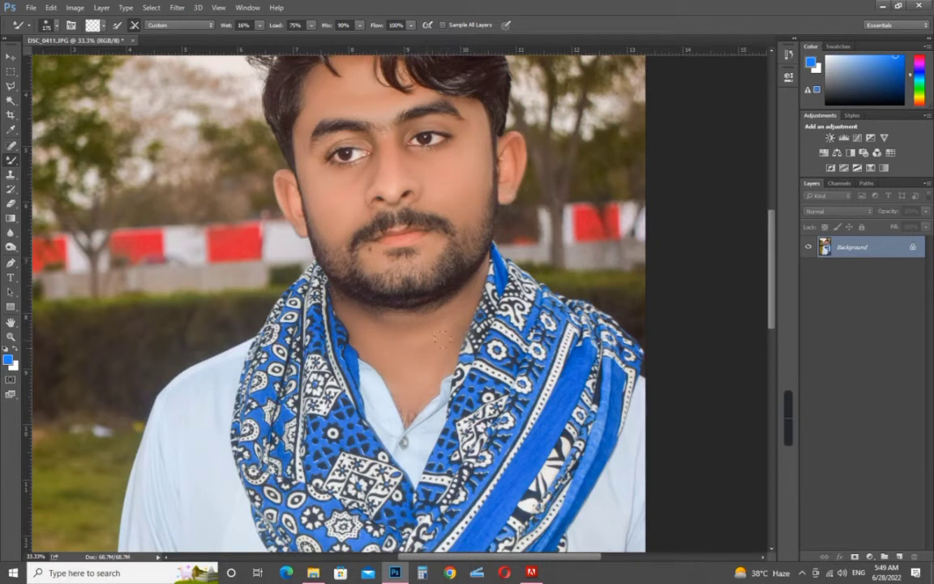
pyautogui.press('[')
pyautogui.press('[')
pyautogui.press('[')
pyautogui.press(']')
pyautogui.hotkey('ctrl', '-')
pyautogui.press(']')
pyautogui.hotkey('ctrl', '-')
pyautogui.hotkey('ctrl', '-')
pyautogui.hotkey('ctrl', '-')
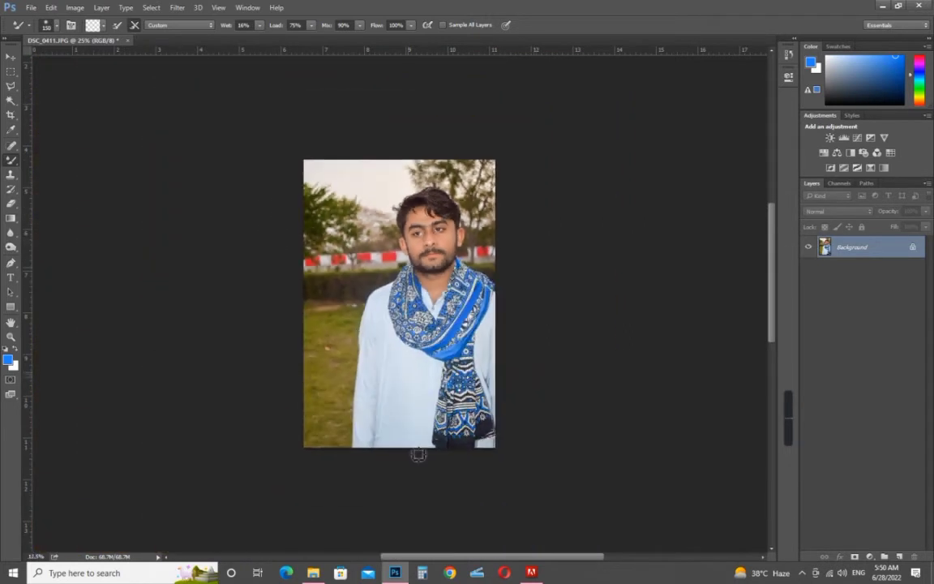
# - Refine the smoothing on the eyelids and the rest of the face with a small Mixer Brush
pyautogui.scroll(3, 438, 156)
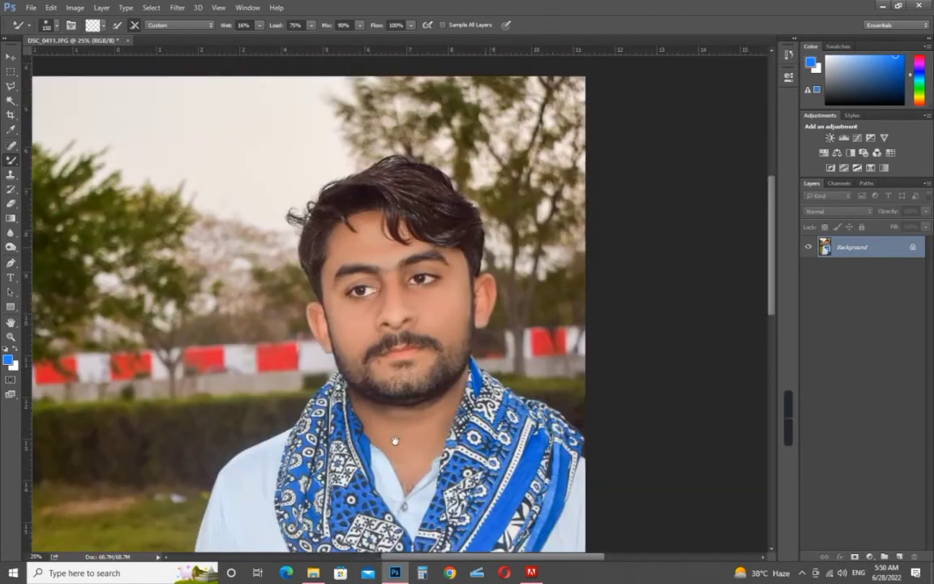
pyautogui.scroll(4, 395, 373)
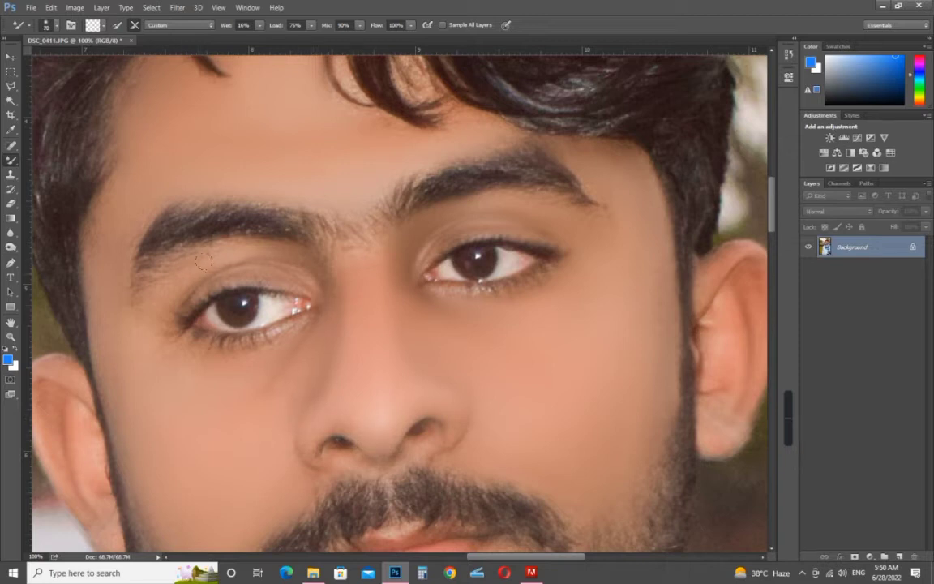
pyautogui.scroll(3, 124, 246)
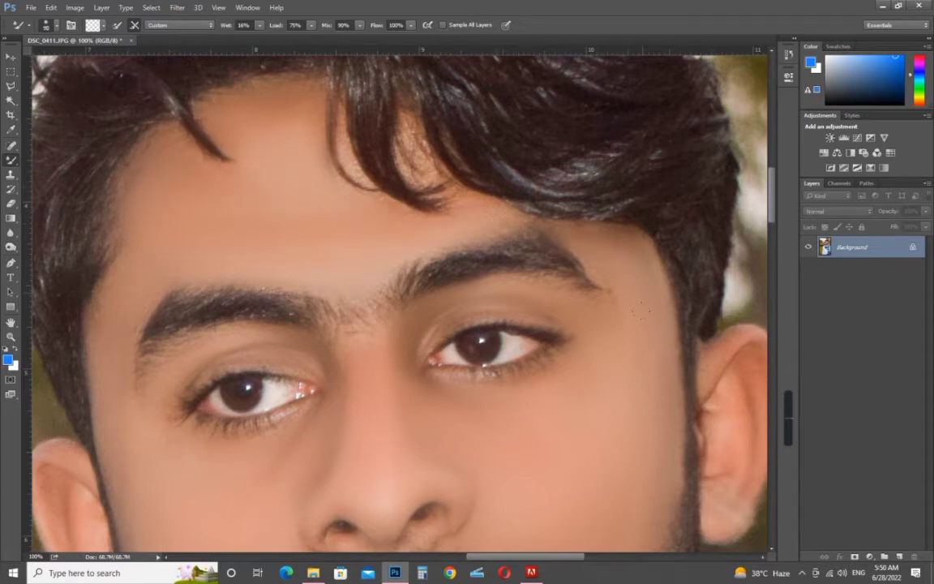
pyautogui.moveTo(559, 341)
pyautogui.mouseDown()
pyautogui.moveTo(529, 146)
pyautogui.moveTo(478, 132)
pyautogui.mouseUp()
pyautogui.press(']')
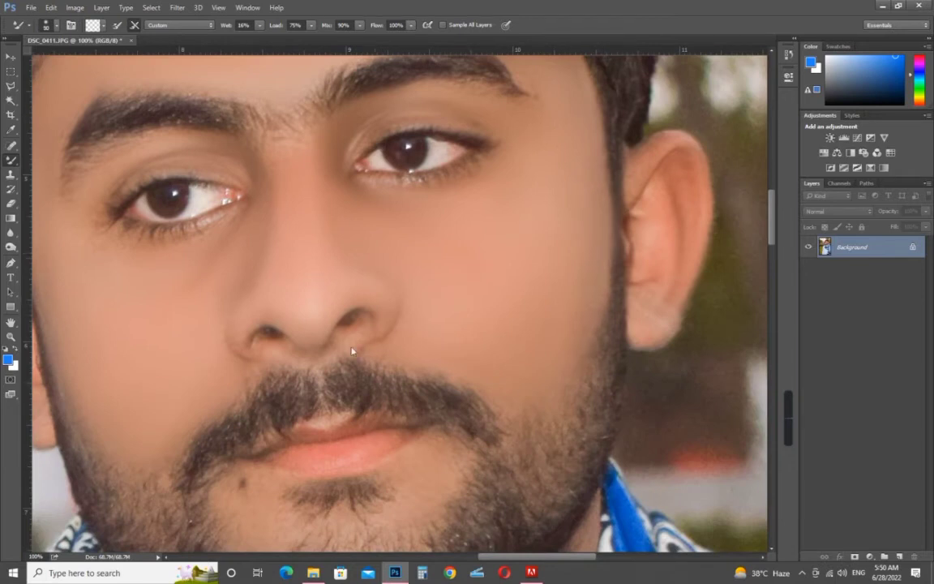
pyautogui.hotkey('ctrl', '-')
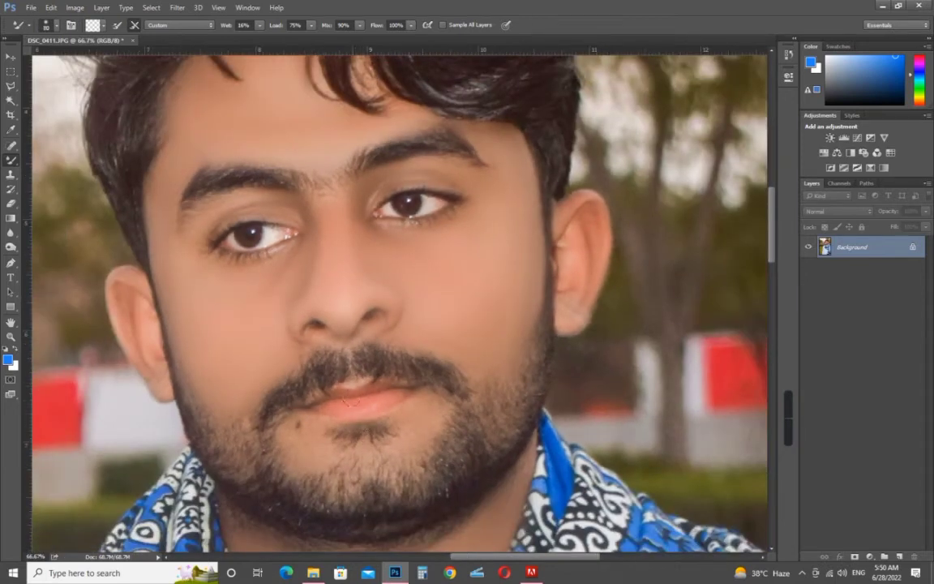
pyautogui.press('[')
pyautogui.moveTo(446, 259); pyautogui.dragTo(400, 432)
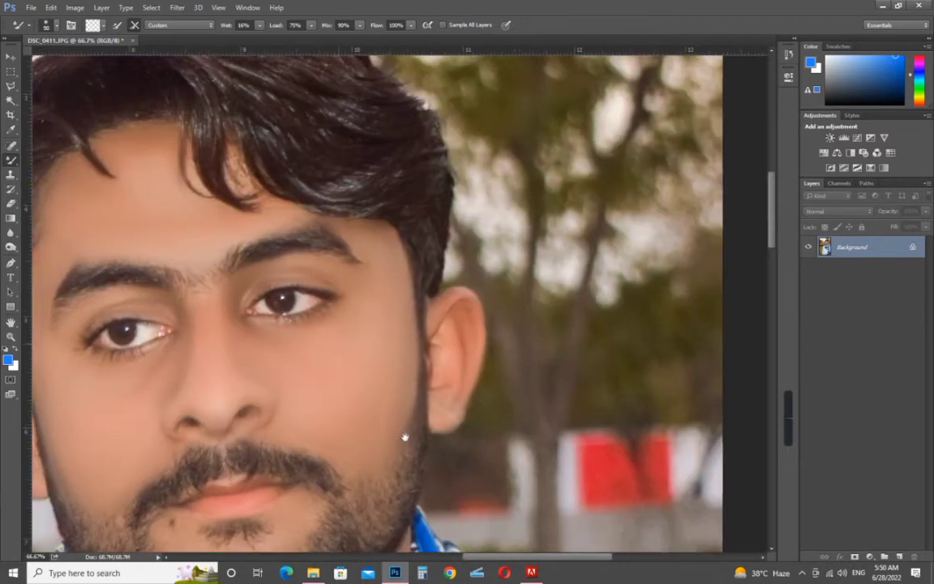
# - Smooth the forehead skin between and beside the hanging hair strands with a small Mixer Brush
pyautogui.hotkey('ctrl', '+')
pyautogui.moveTo(244, 288); pyautogui.dragTo(405, 347)
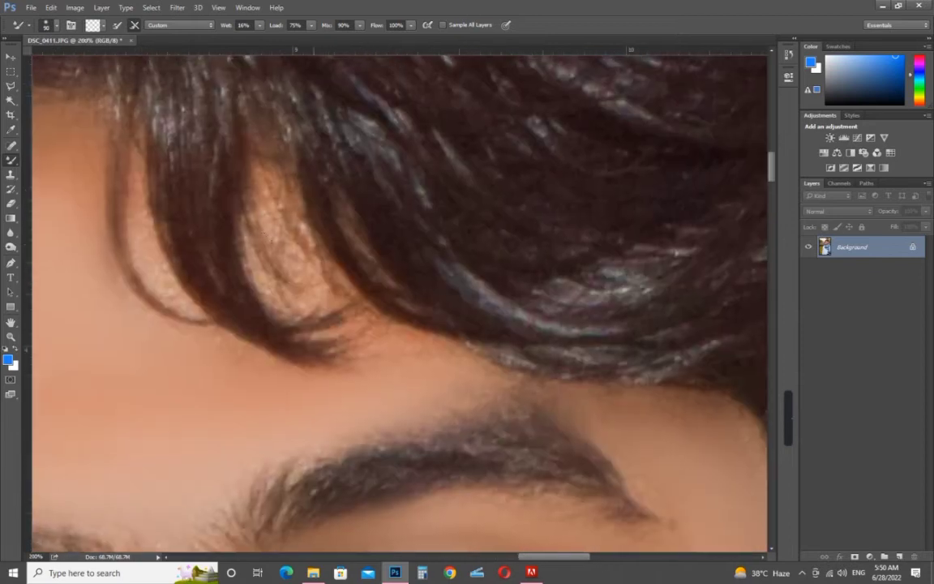
pyautogui.hotkey('ctrl', '-')
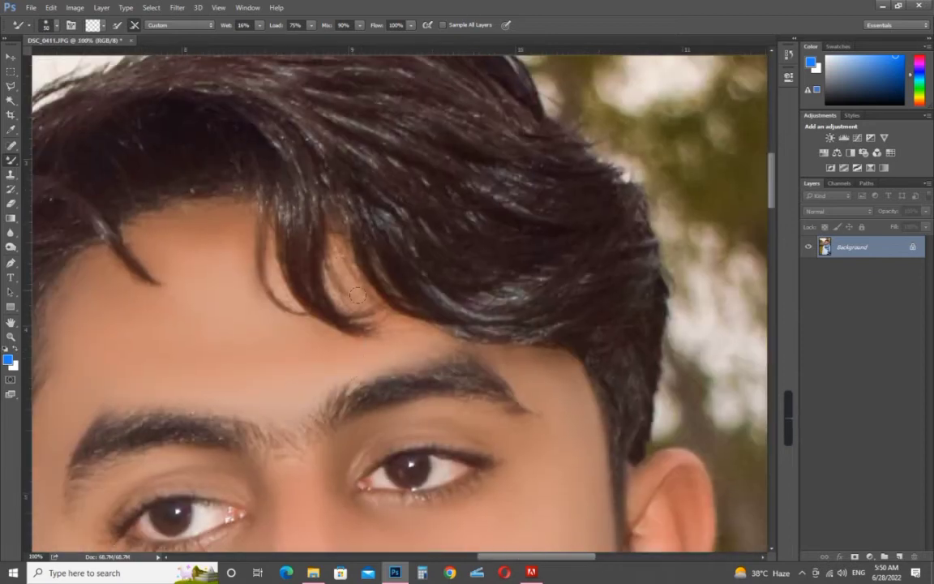
pyautogui.moveTo(258, 324); pyautogui.dragTo(327, 357)
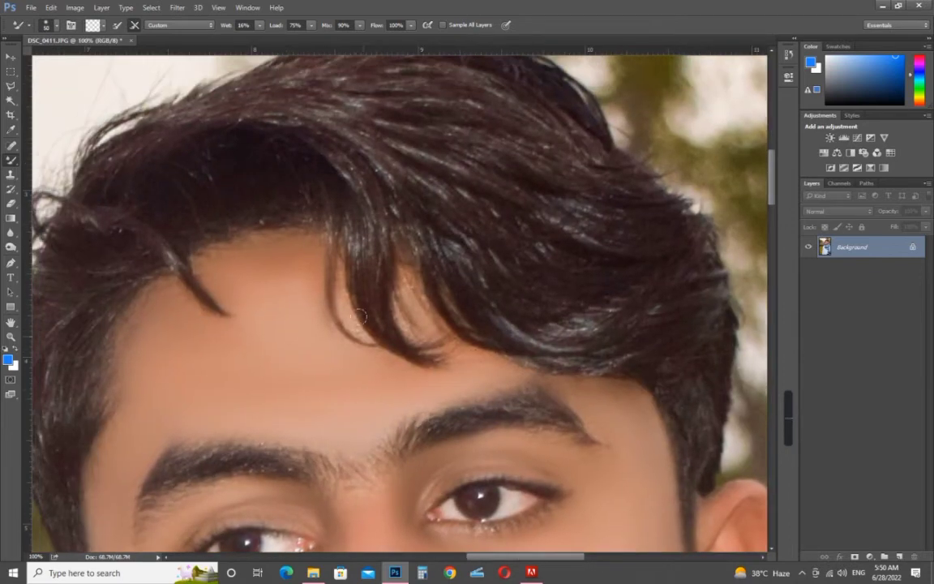
pyautogui.moveTo(230, 328); pyautogui.dragTo(290, 343)
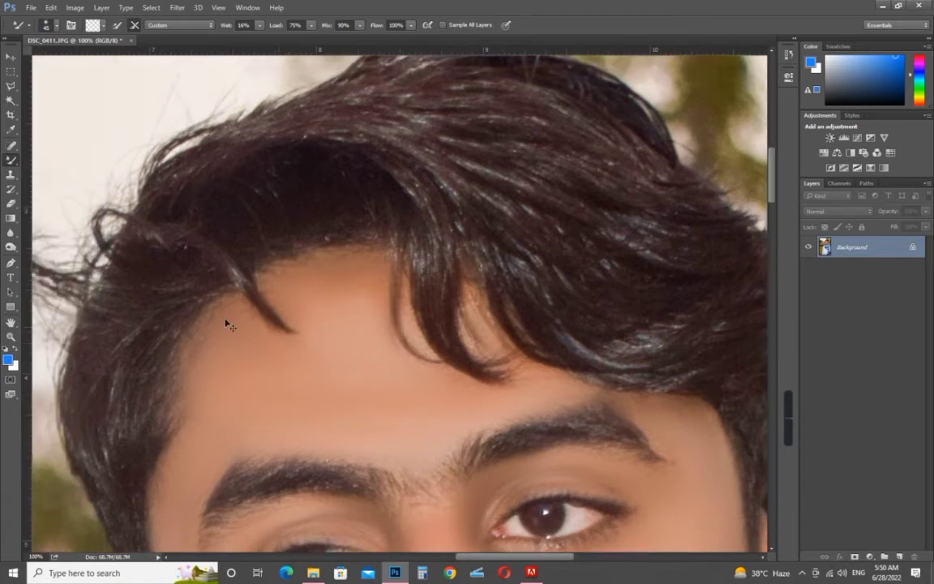
# - Remove the loose lock of hair hanging over the left-hand side of the forehead with the healing tool
pyautogui.hotkey('ctrl', '+')
pyautogui.moveTo(274, 248); pyautogui.dragTo(321, 232)
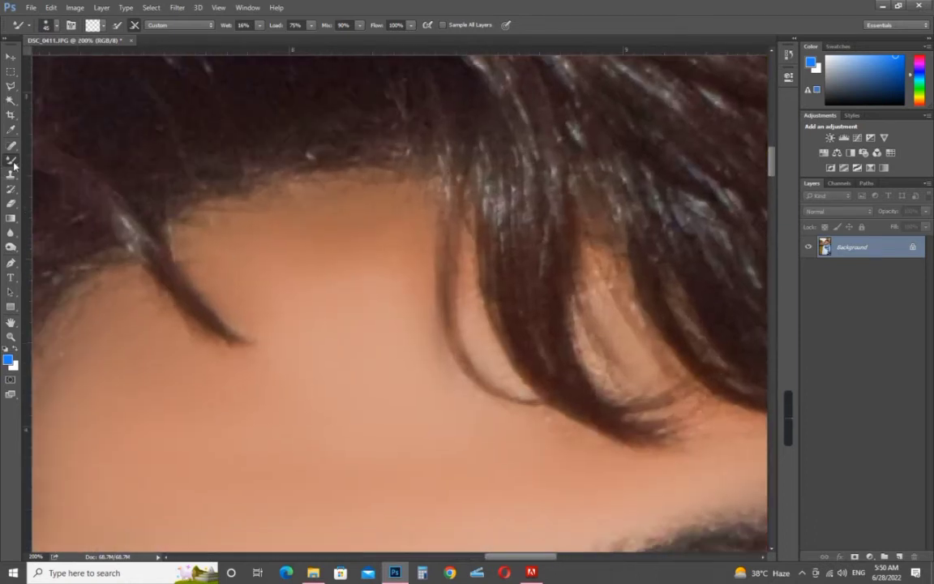
pyautogui.click(10, 145)
pyautogui.moveTo(233, 314)
pyautogui.mouseDown()
pyautogui.moveTo(231, 326)
pyautogui.moveTo(137, 234)
pyautogui.mouseUp()
pyautogui.moveTo(203, 360); pyautogui.dragTo(221, 358)
# - Blend the dark smudge below the left-hand hairline into the forehead with the Mixer Brush and check the whole portrait
pyautogui.click(11, 160)
pyautogui.moveTo(182, 280); pyautogui.dragTo(167, 263)
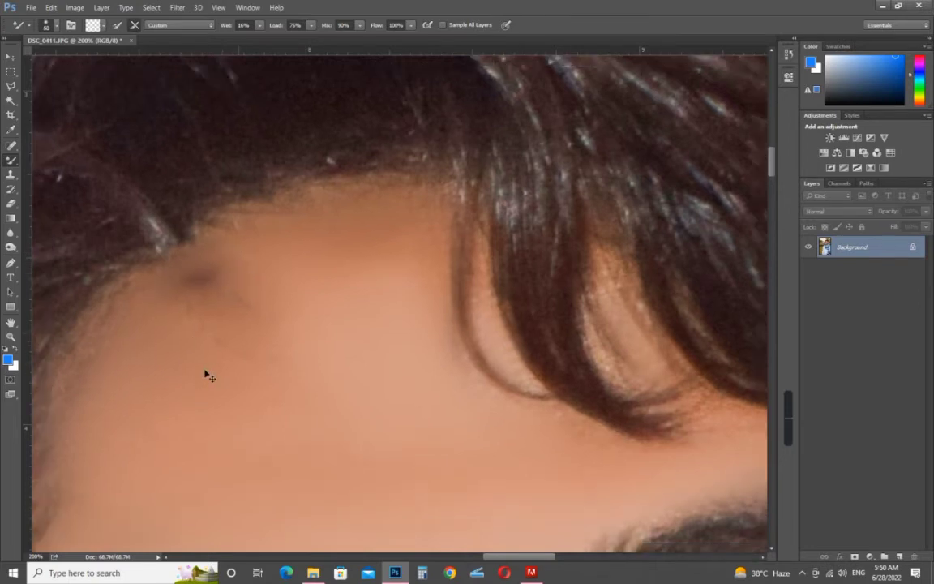
pyautogui.hotkey('ctrl', '-')
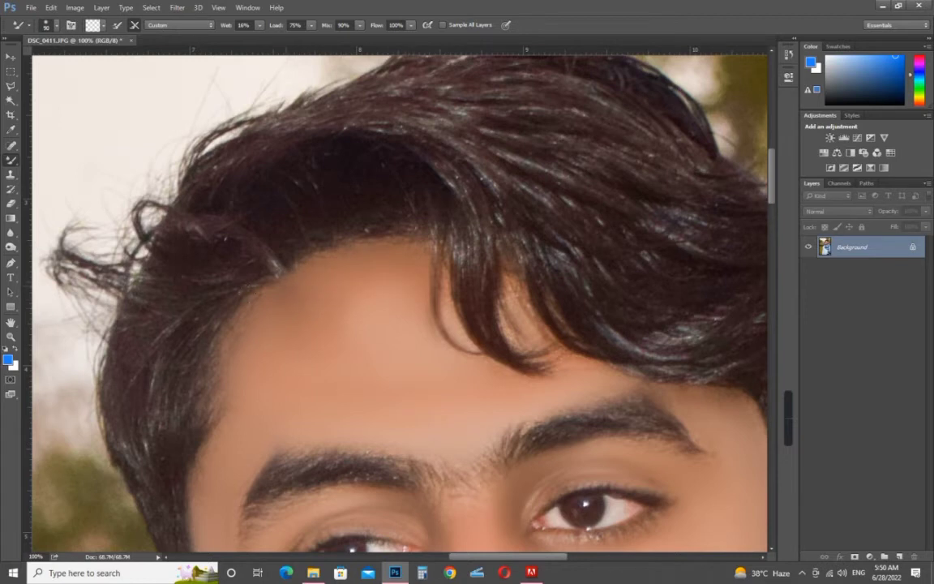
pyautogui.hotkey('ctrl', '-')
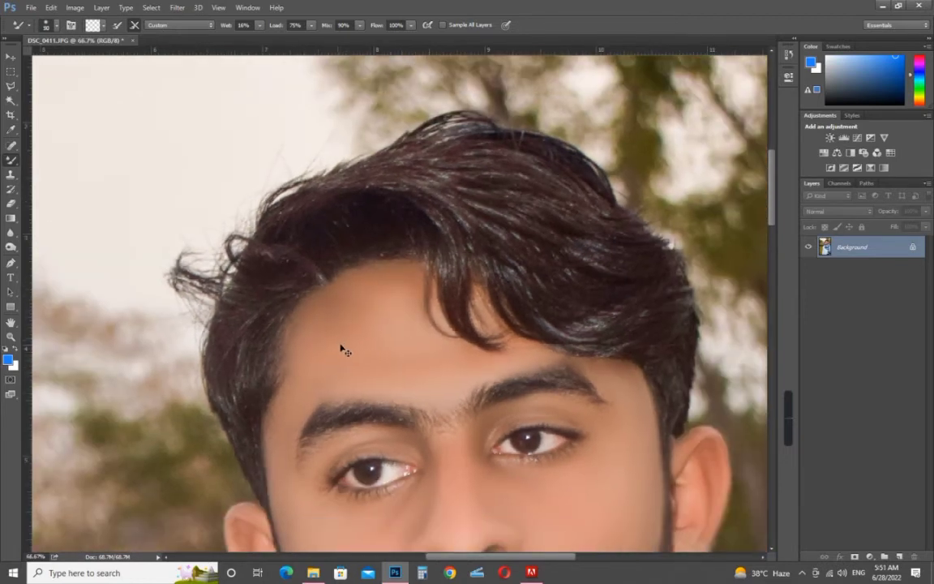
pyautogui.hotkey('ctrl', '-')
pyautogui.hotkey('ctrl', '-')
pyautogui.hotkey('ctrl', '-')
pyautogui.hotkey('ctrl', '-')
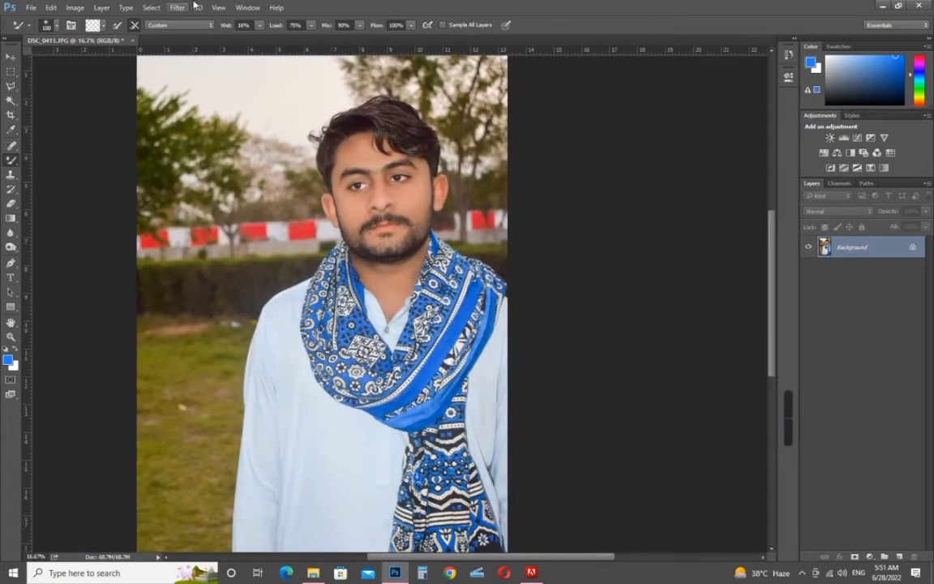
# - Start a Camera Raw adjustment and set the HSL saturation of Oranges to -27 and Reds to about +30
pyautogui.click(177, 7)
pyautogui.click(203, 74)
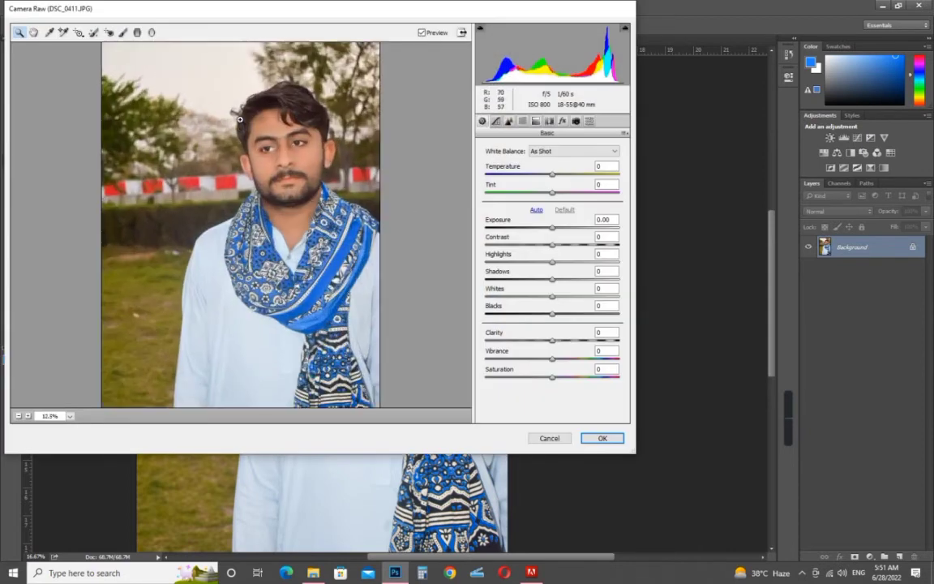
pyautogui.click(254, 127)
pyautogui.click(522, 120)
pyautogui.click(514, 163)
pyautogui.moveTo(551, 218); pyautogui.dragTo(565, 201)
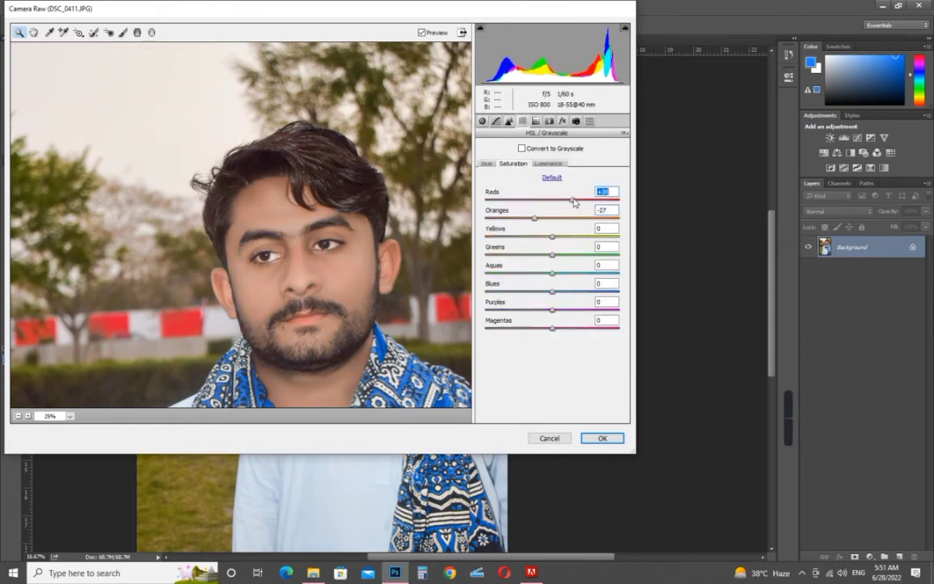
# - Set the HSL luminance of Oranges to +3 and Reds to +2 and inspect the face and neck
pyautogui.click(549, 163)
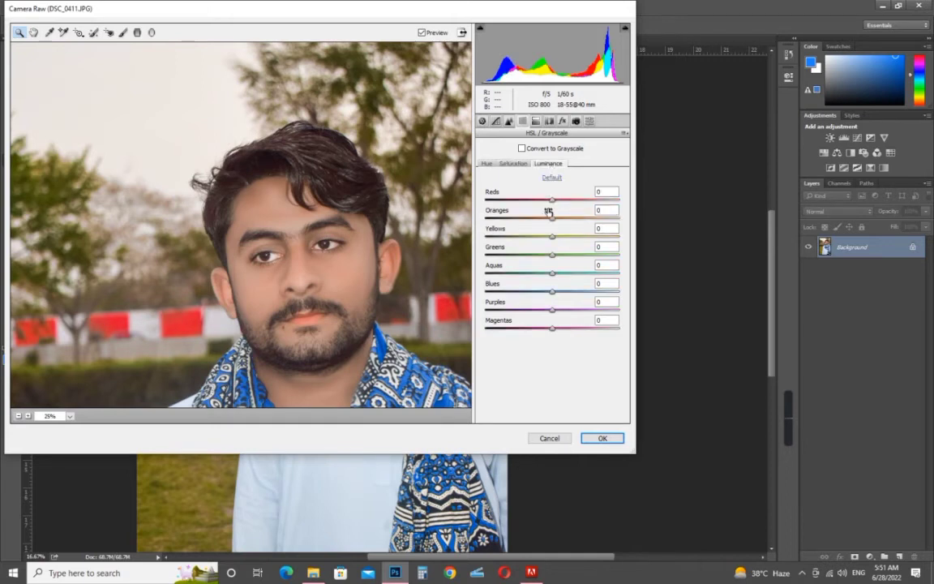
pyautogui.moveTo(554, 222); pyautogui.dragTo(555, 202)
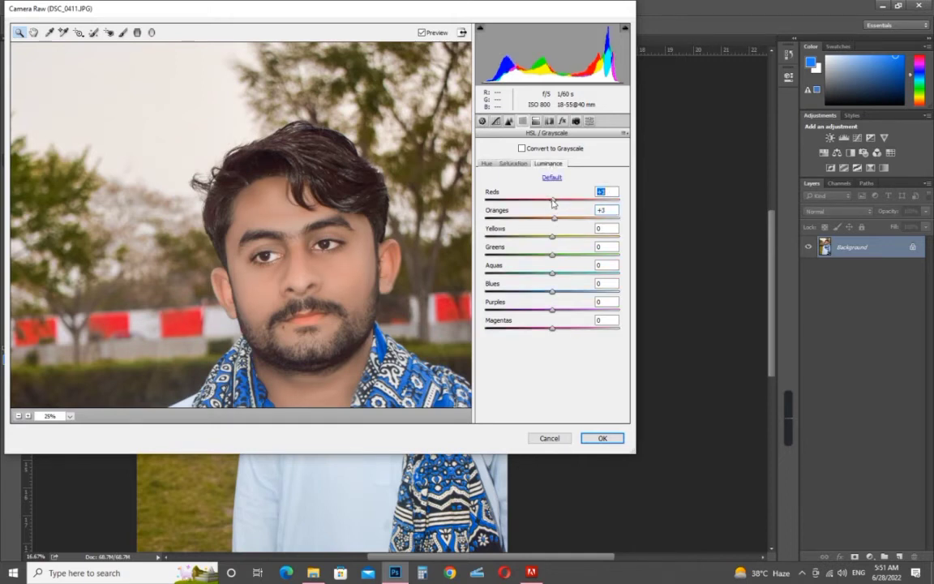
pyautogui.moveTo(275, 337); pyautogui.dragTo(273, 294)
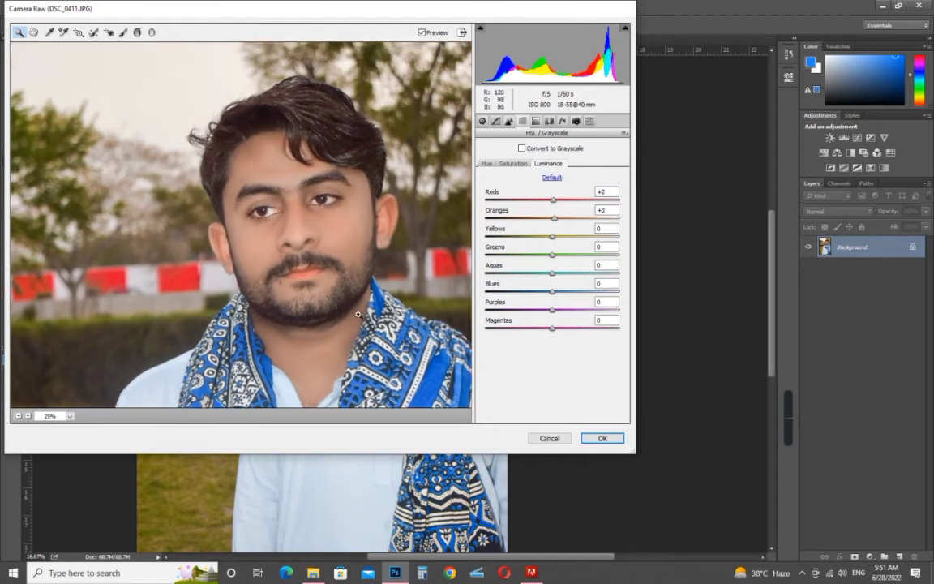
# - Shift the foliage and grass toward green by setting the HSL hue of Yellows to +87 and Greens to about +19
pyautogui.hotkey('ctrl', '0')
pyautogui.click(487, 164)
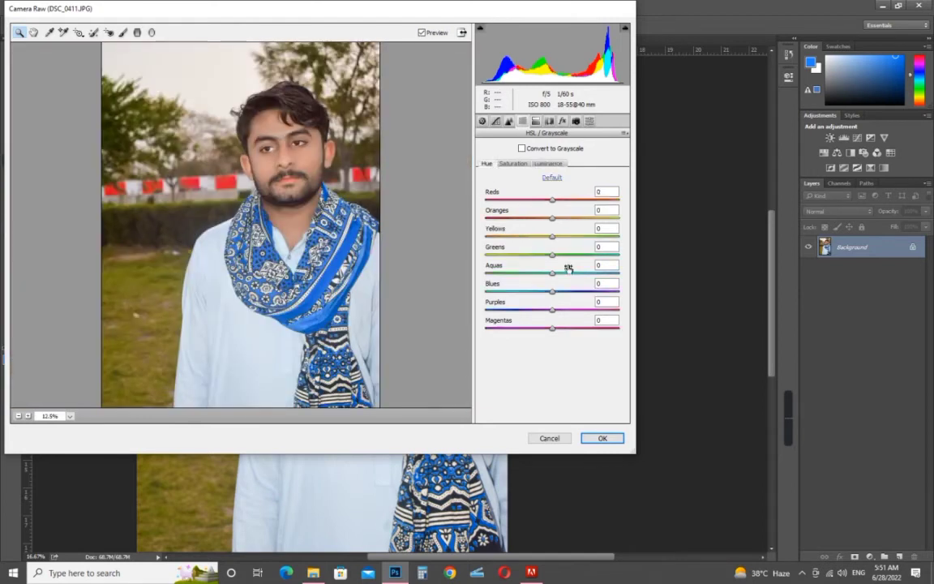
pyautogui.moveTo(552, 254); pyautogui.dragTo(610, 254)
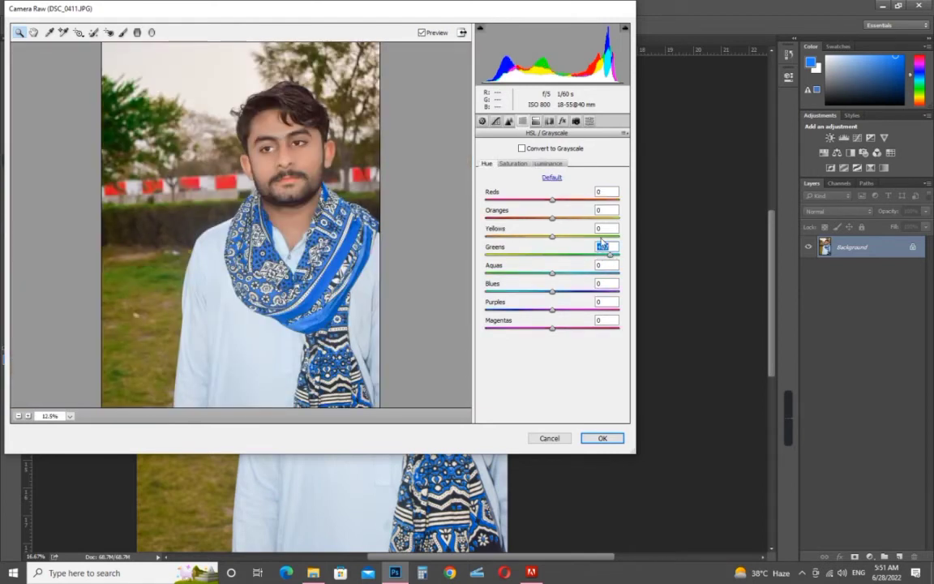
pyautogui.click(610, 237)
pyautogui.click(565, 254)
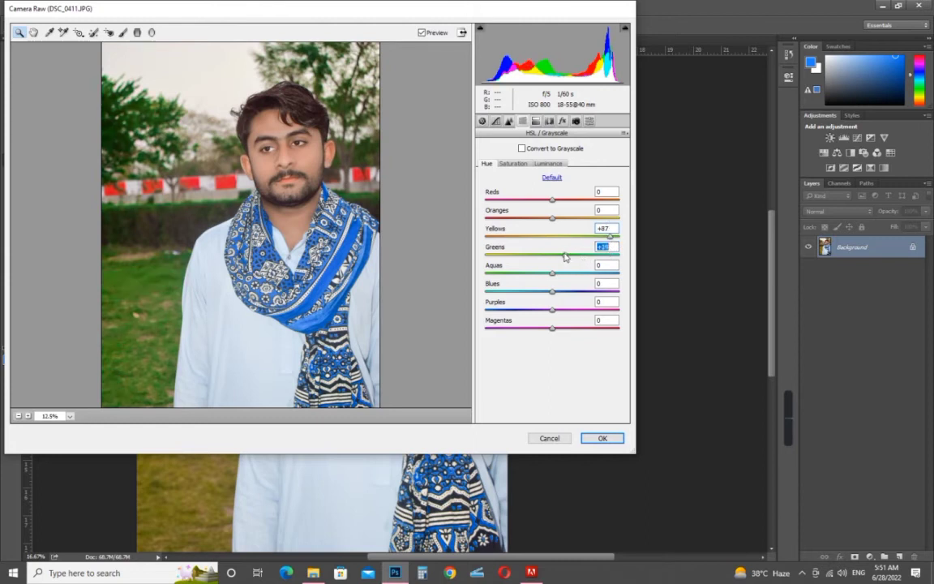
# - Set the basic tones to Exposure +0.15, Shadows +9, Whites +5 and Blacks -6, checking the face and whole photo
pyautogui.click(481, 121)
pyautogui.click(556, 229)
pyautogui.moveTo(560, 230); pyautogui.dragTo(556, 229)
pyautogui.hotkey('ctrl', '+')
pyautogui.hotkey('ctrl', '+')
pyautogui.hotkey('ctrl', '+')
pyautogui.moveTo(286, 176); pyautogui.dragTo(183, 362)
pyautogui.moveTo(556, 316); pyautogui.dragTo(559, 280)
pyautogui.hotkey('ctrl', '-')
pyautogui.hotkey('ctrl', '-')
pyautogui.hotkey('ctrl', '-')
pyautogui.hotkey('ctrl', '-')
pyautogui.hotkey('ctrl', '-')
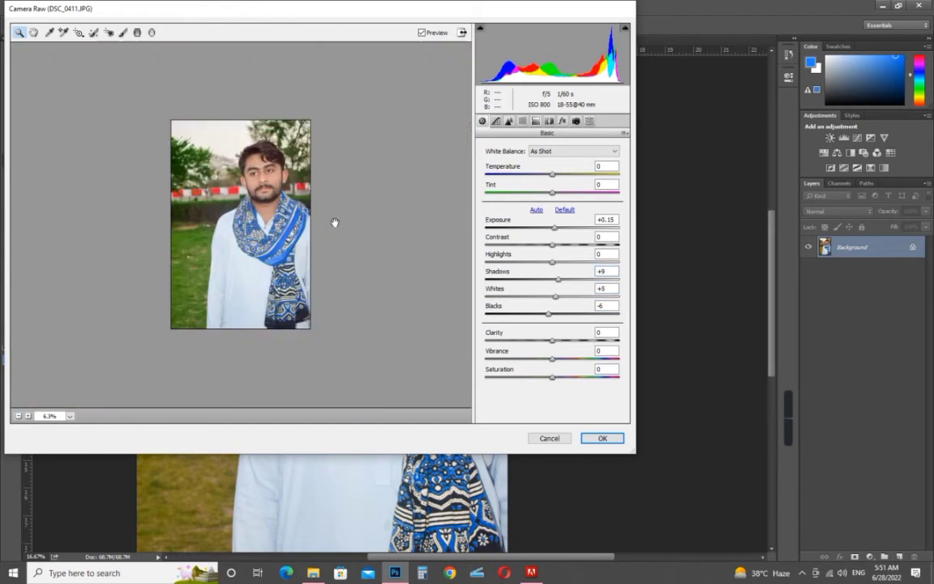
# - Check the face up close, fine-tune the Shadows and apply the Camera Raw adjustments
pyautogui.hotkey('ctrl', '+')
pyautogui.hotkey('ctrl', '+')
pyautogui.hotkey('ctrl', '+')
pyautogui.hotkey('ctrl', '+')
pyautogui.hotkey('ctrl', '+')
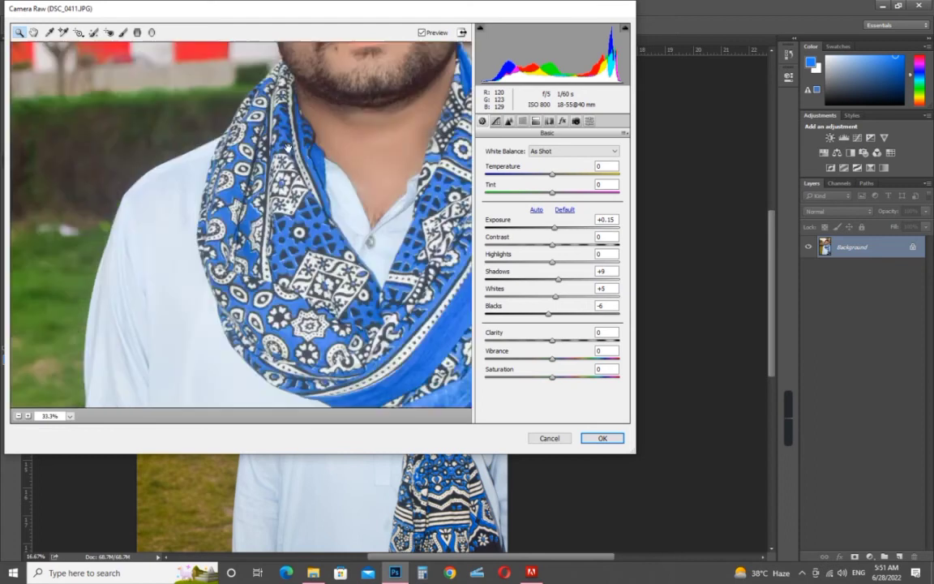
pyautogui.moveTo(288, 158); pyautogui.dragTo(155, 371)
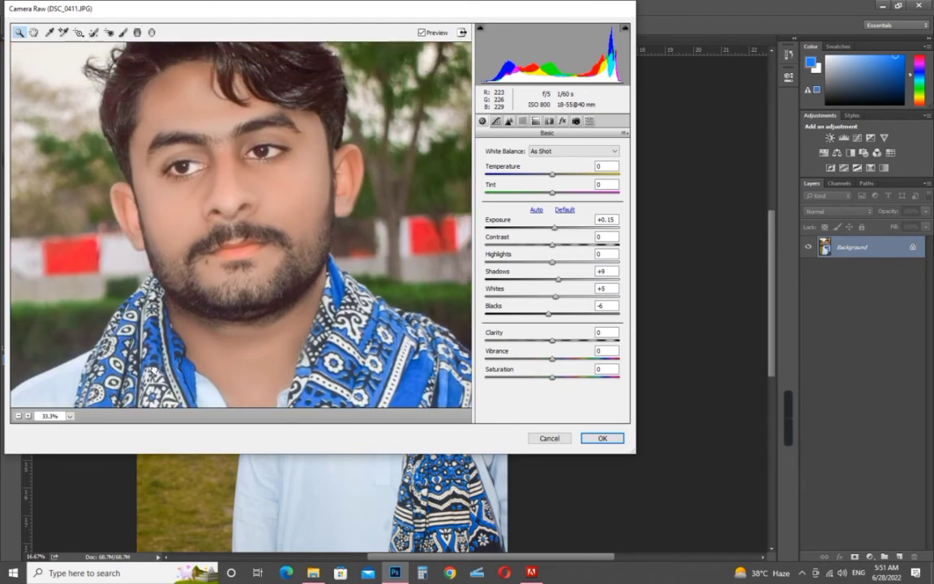
pyautogui.click(562, 284)
pyautogui.click(604, 441)
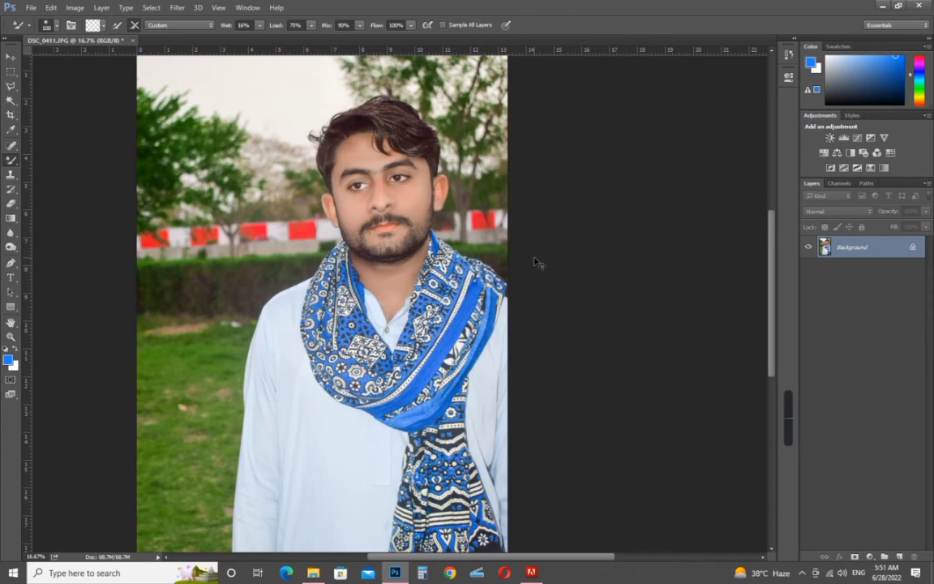
# - Inspect the neck and lower face up close and touch up the skin with a smaller Mixer Brush
pyautogui.hotkey('ctrl', '-')
pyautogui.scroll(5, 455, 245)
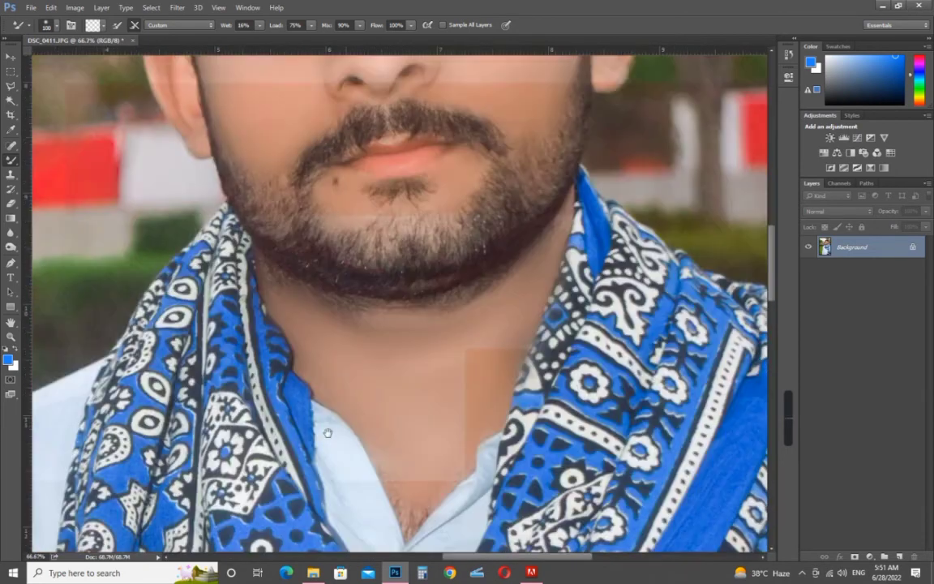
pyautogui.moveTo(327, 433); pyautogui.dragTo(329, 429)
pyautogui.press('[')
pyautogui.press('[')
pyautogui.moveTo(154, 396); pyautogui.dragTo(697, 187)
pyautogui.moveTo(309, 465); pyautogui.dragTo(549, 62)
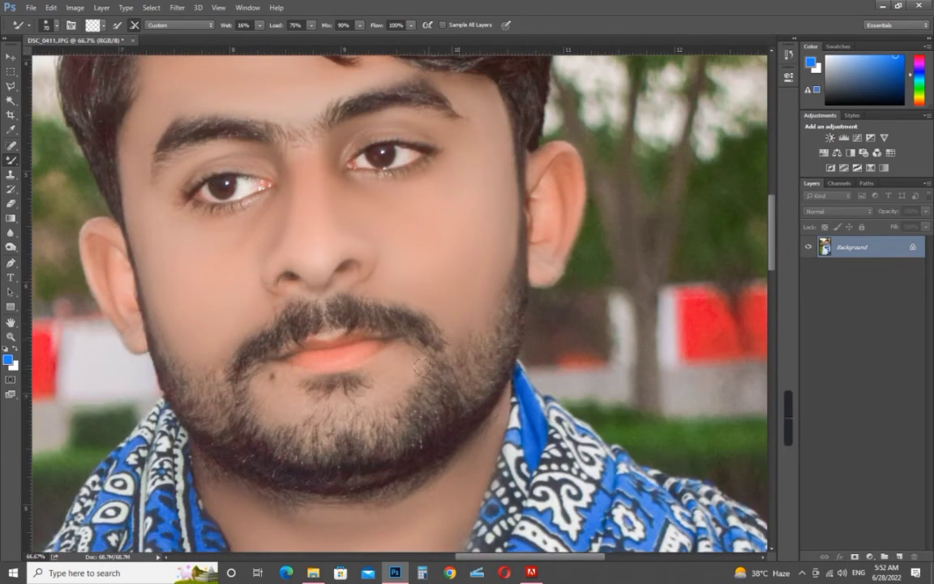
# - Refine the skin around the mouth, cheeks and eyes with the Mixer Brush, enlarging the brush, and check the whole portrait
pyautogui.moveTo(331, 391); pyautogui.dragTo(427, 440)
pyautogui.press(']')
pyautogui.press(']')
pyautogui.press(']')
pyautogui.press(']')
pyautogui.press(']')
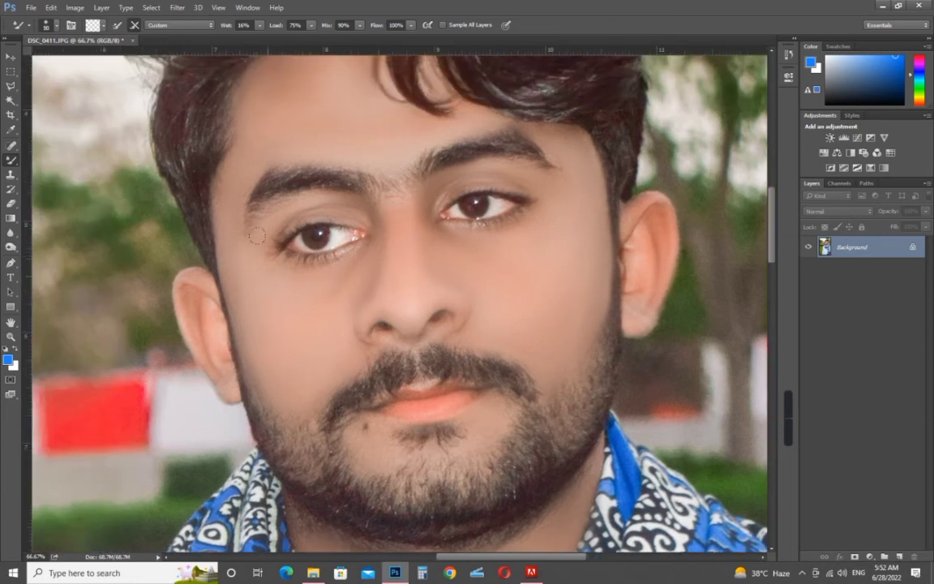
pyautogui.hotkey('ctrl', '-')
pyautogui.hotkey('ctrl', '-')
pyautogui.hotkey('ctrl', '-')
pyautogui.hotkey('ctrl', '-')
pyautogui.hotkey('ctrl', '-')
pyautogui.hotkey('ctrl', '-')
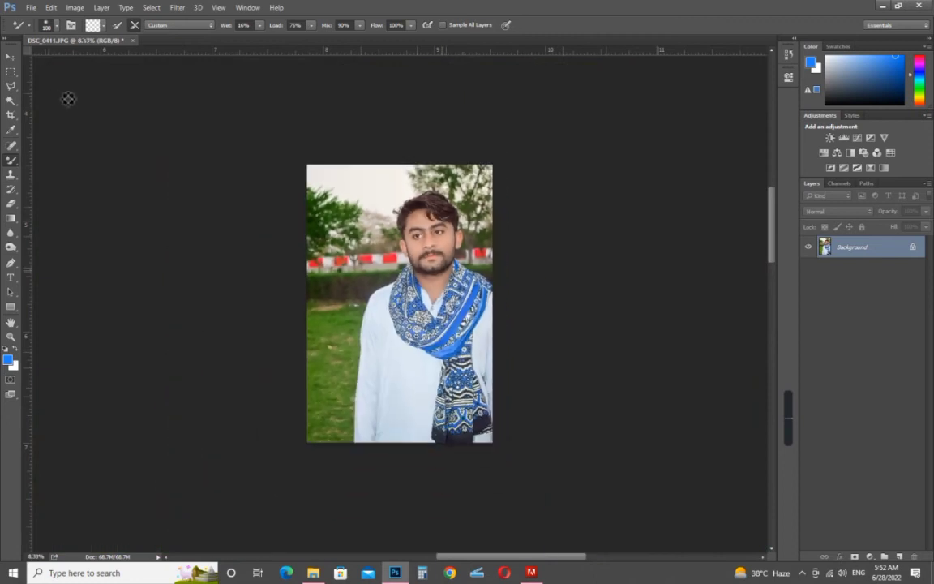
# - Start another Camera Raw adjustment and set Clarity to +15 and Saturation to about +8
pyautogui.click(182, 10)
pyautogui.hotkey('ctrl', '+')
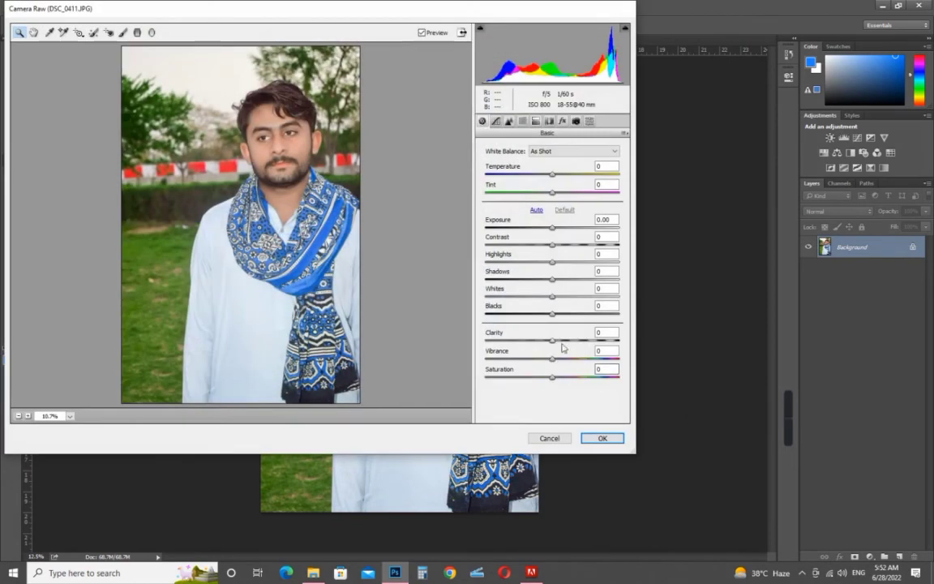
pyautogui.click(562, 344)
pyautogui.moveTo(552, 375); pyautogui.dragTo(558, 375)
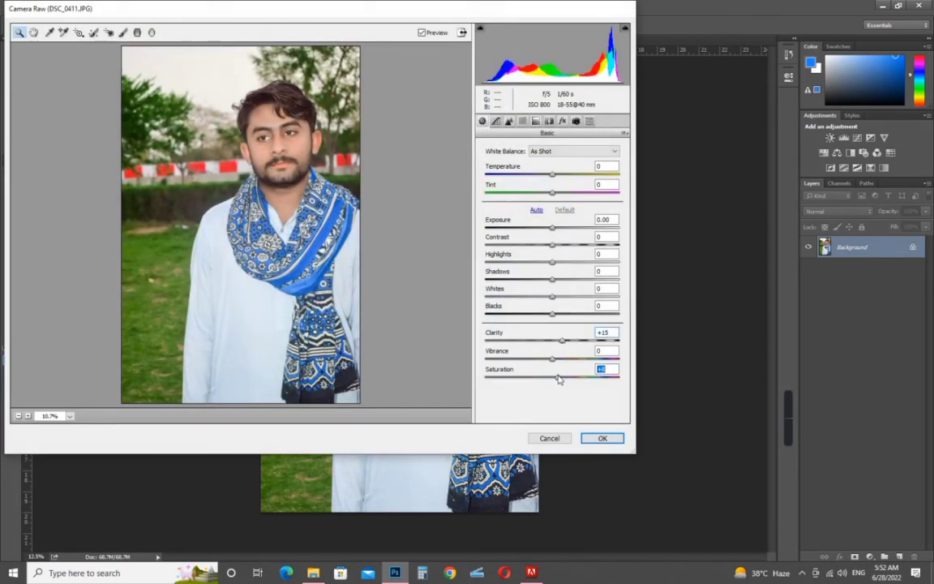
# - Intensify the scarf and greenery by setting the HSL saturation of Blues to +85 and Greens to +100
pyautogui.click(522, 121)
pyautogui.click(513, 163)
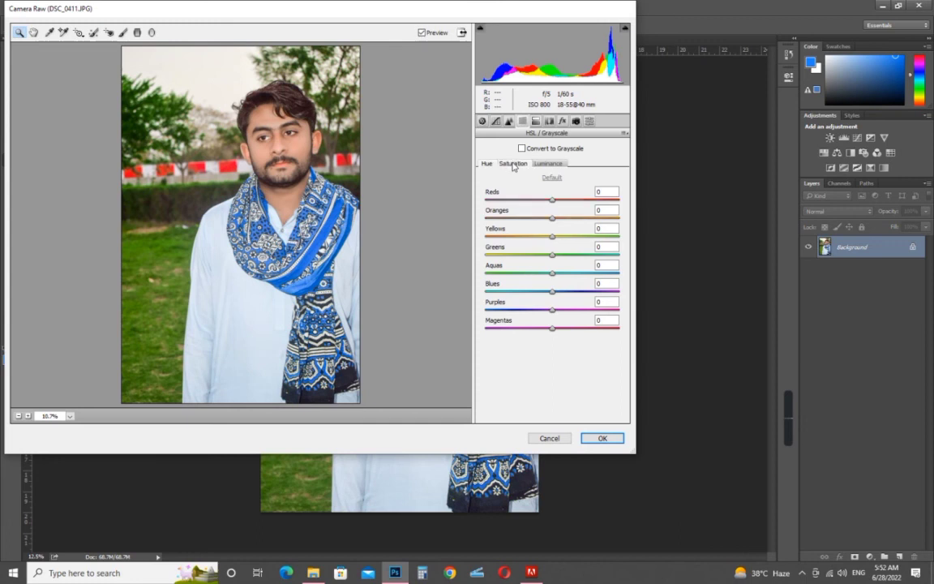
pyautogui.moveTo(585, 292); pyautogui.dragTo(608, 291)
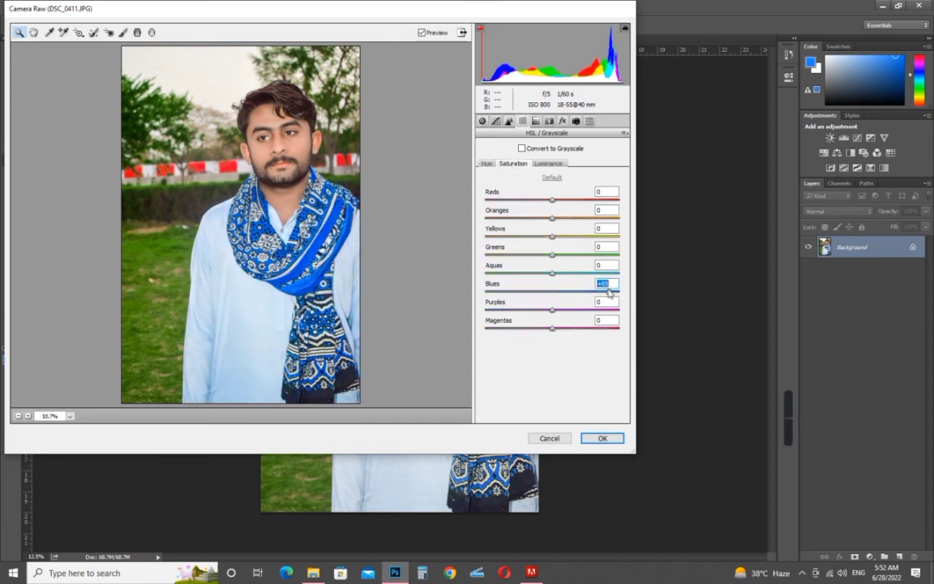
pyautogui.moveTo(599, 256); pyautogui.dragTo(618, 256)
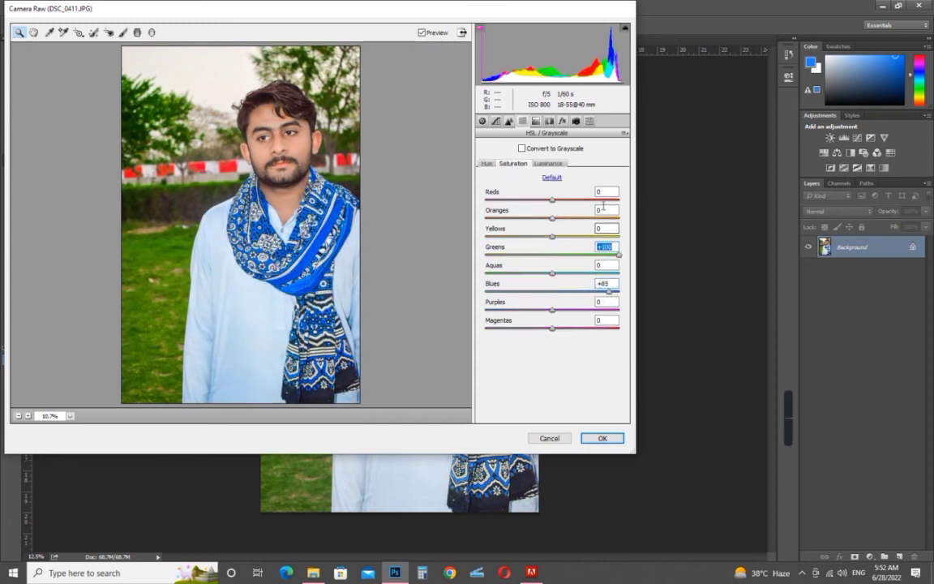
# - Fine-tune the Exposure, Shadows and Highlights and apply the Camera Raw adjustments to the portrait
pyautogui.click(481, 120)
pyautogui.moveTo(553, 227); pyautogui.dragTo(554, 230)
pyautogui.moveTo(557, 280)
pyautogui.mouseDown()
pyautogui.moveTo(559, 264)
pyautogui.moveTo(533, 262)
pyautogui.moveTo(548, 262)
pyautogui.mouseUp()
pyautogui.click(563, 120)
pyautogui.click(603, 438)
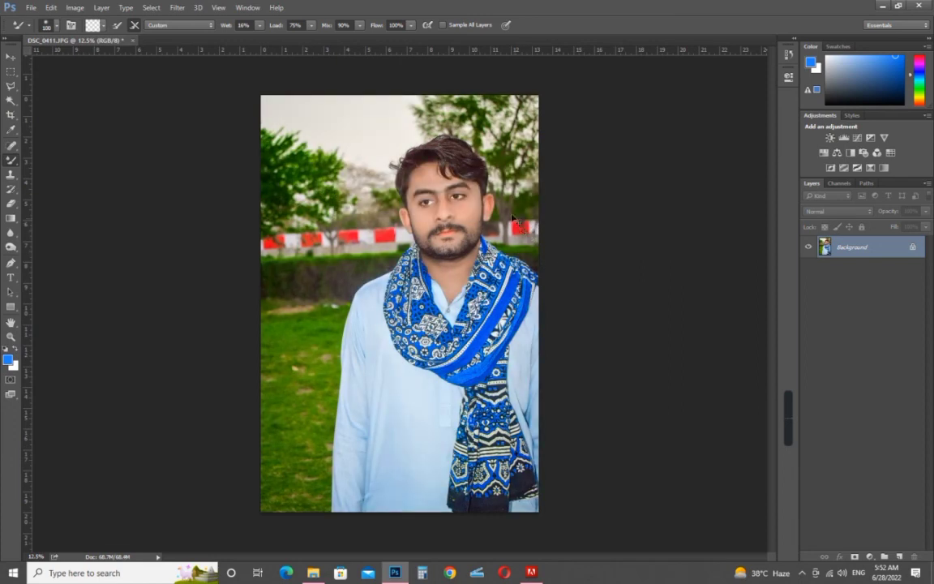
# - Save the retouched DSC_0411 portrait as a JPEG, accepting the offered save options
pyautogui.hotkey('ctrl', 's')
pyautogui.press('Return')
pyautogui.click(804, 574)
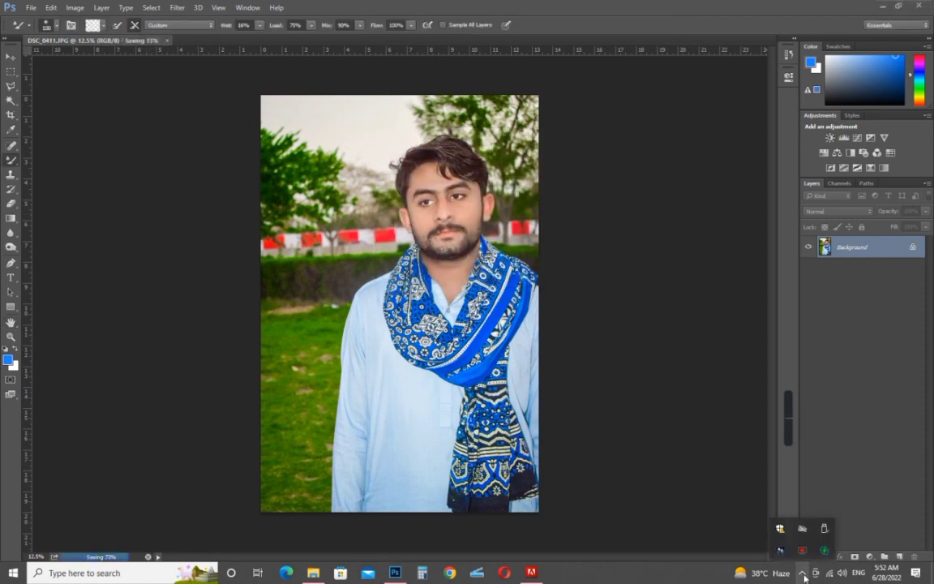